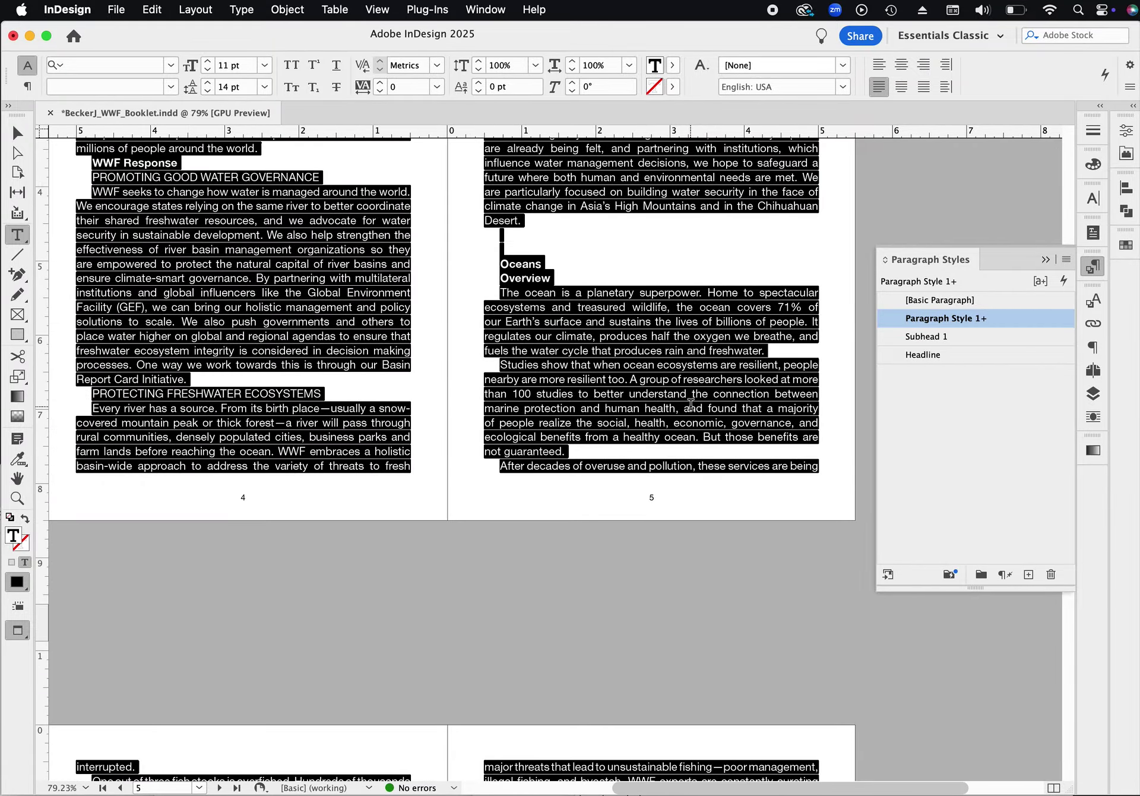
# Clear all style overrides from the entire story's text, which uses Paragraph Style 1
pyautogui.scroll(5, 691, 404)
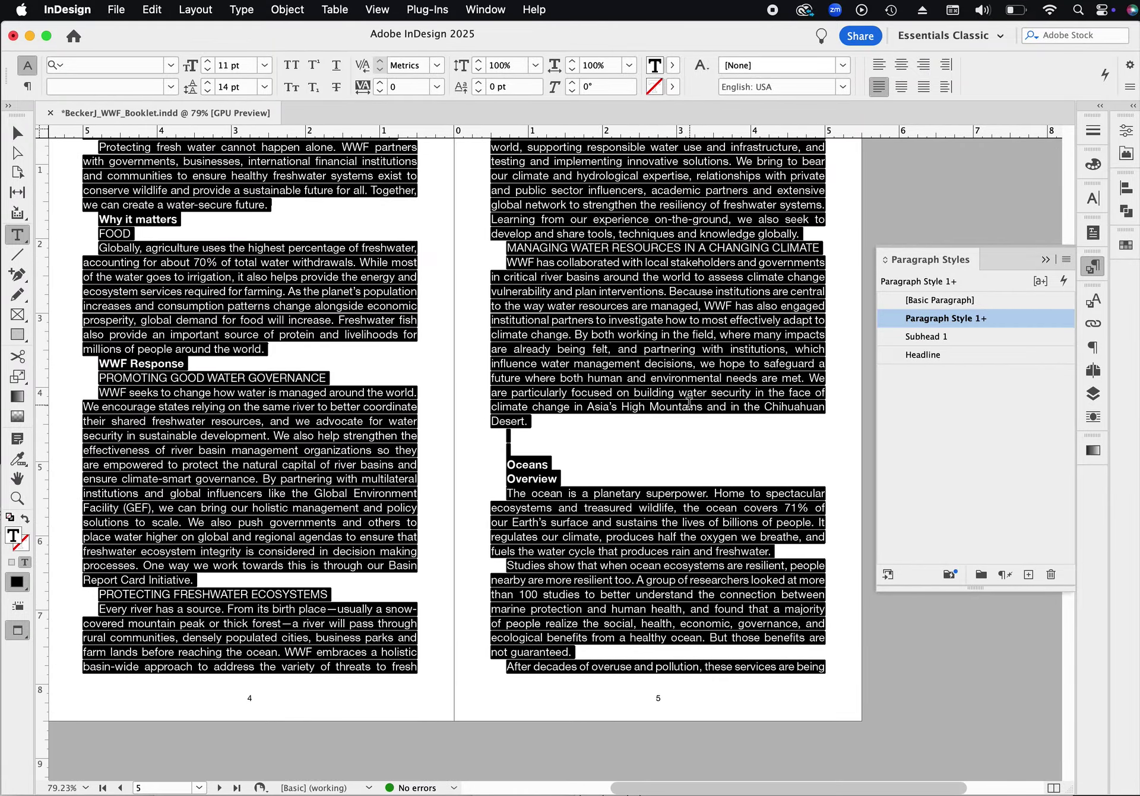
pyautogui.click(533, 436)
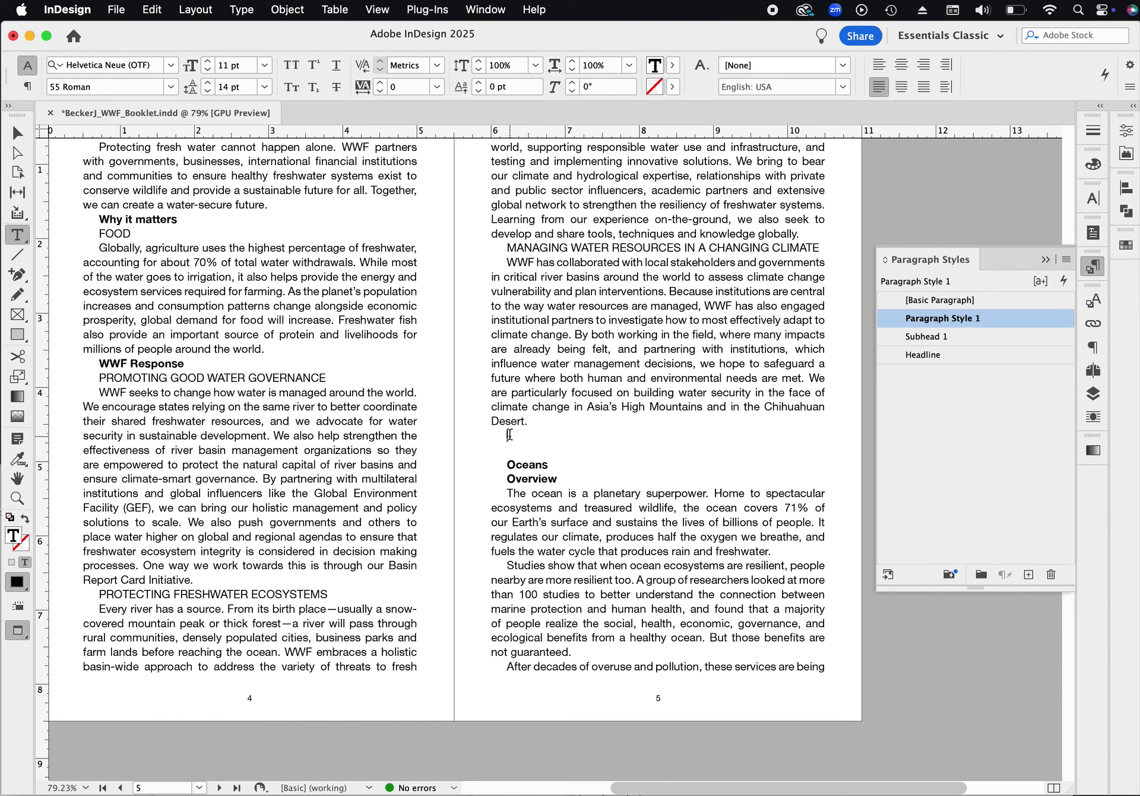
pyautogui.doubleClick(517, 436)
pyautogui.click(681, 255)
pyautogui.press('super+a')
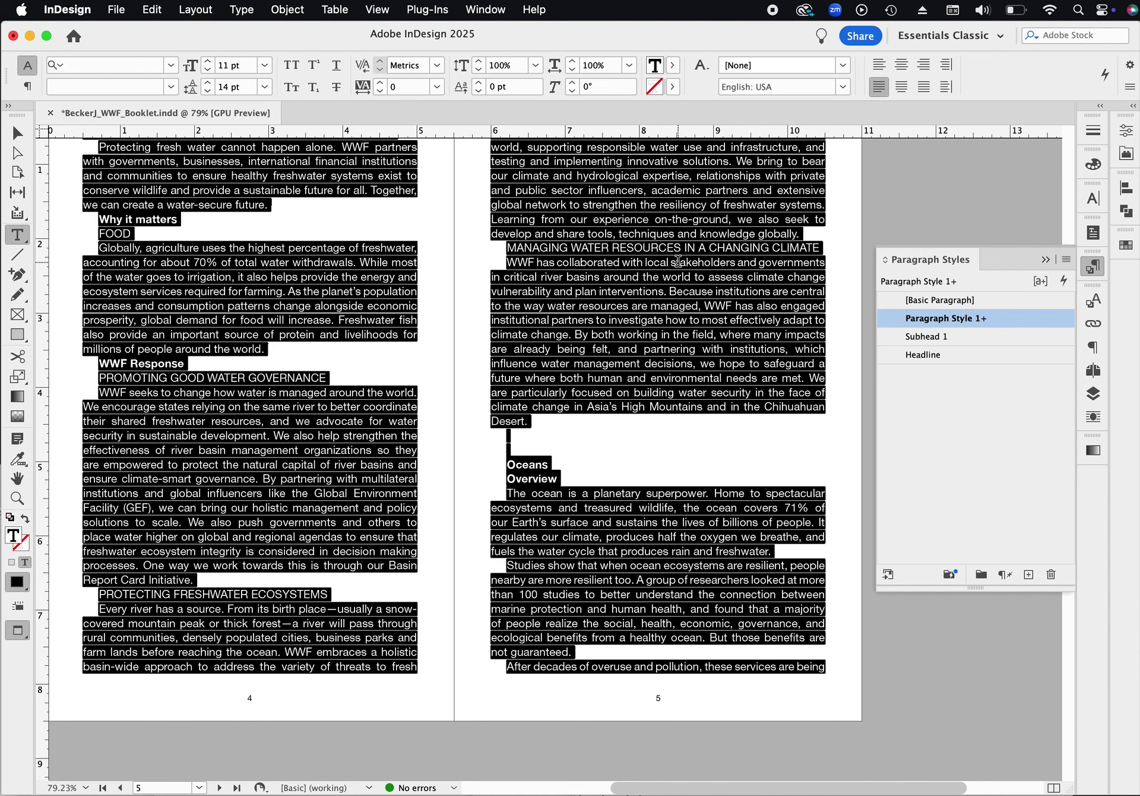
pyautogui.click(1006, 575)
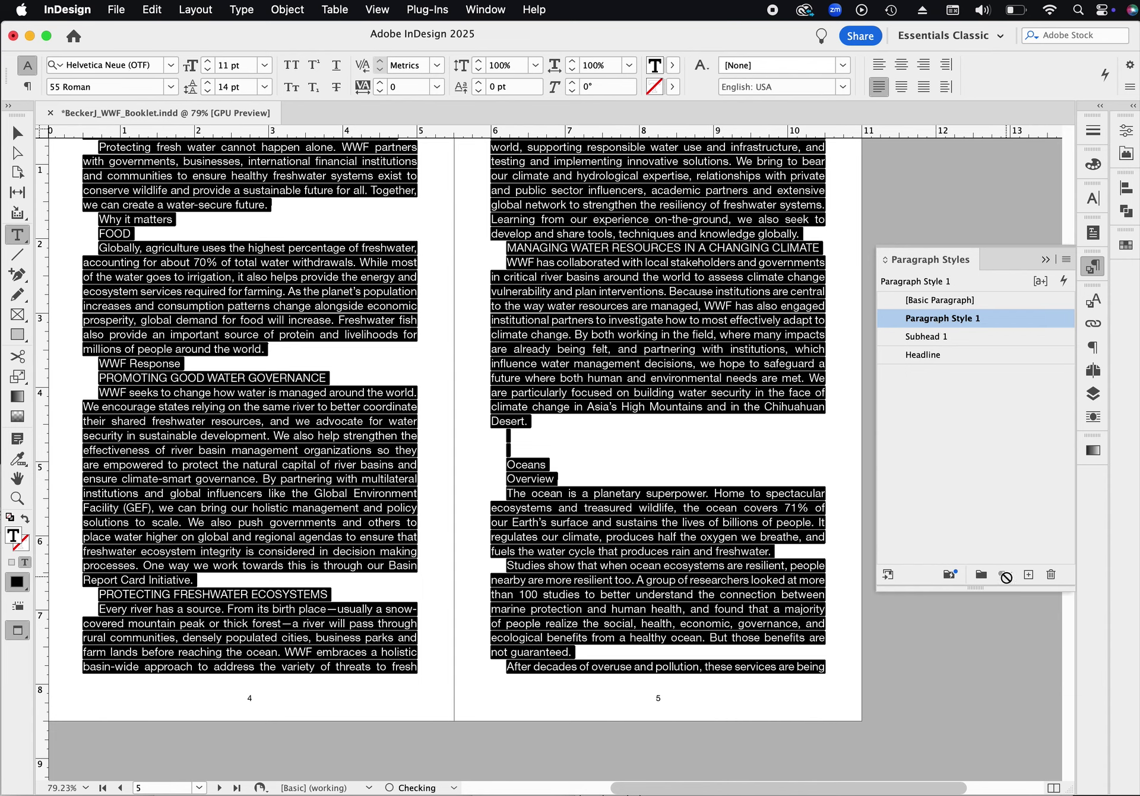
pyautogui.click(635, 331)
# On page 1, apply the Headline style to "Forests" and the Subhead 1 style to "Overview"
pyautogui.scroll(-15, 641, 332)
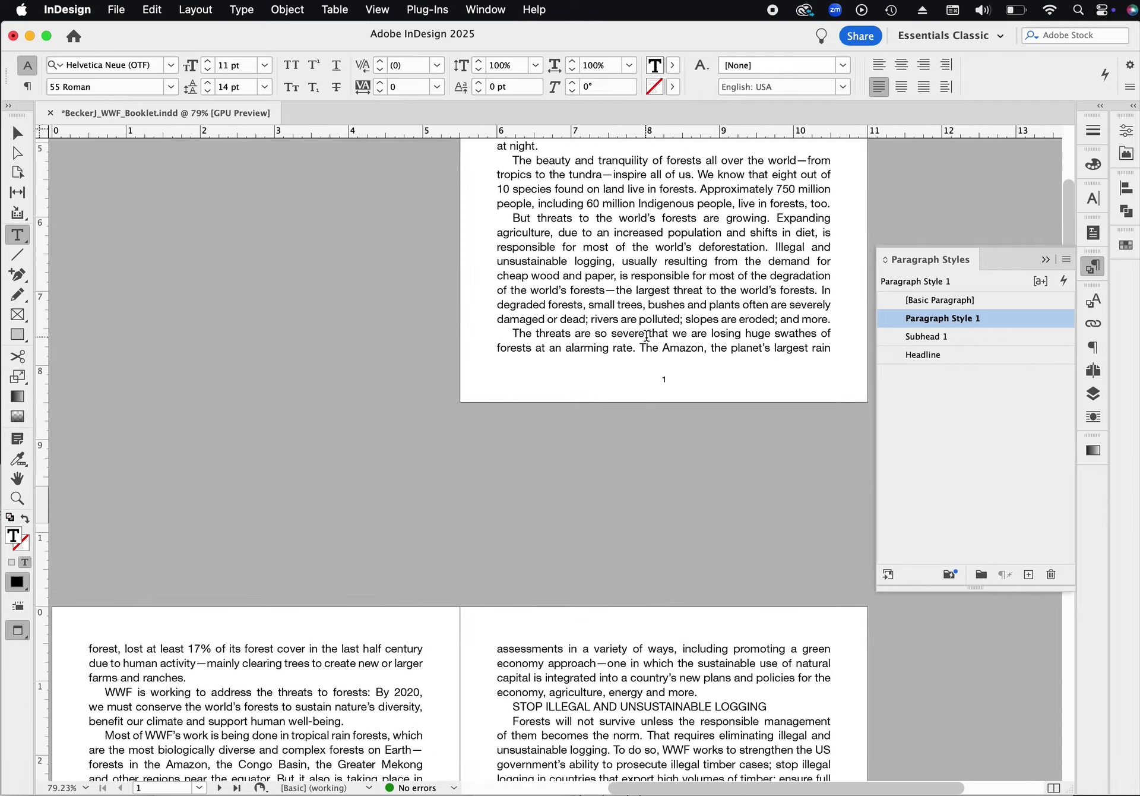
pyautogui.scroll(-10, 647, 336)
pyautogui.scroll(3, 558, 233)
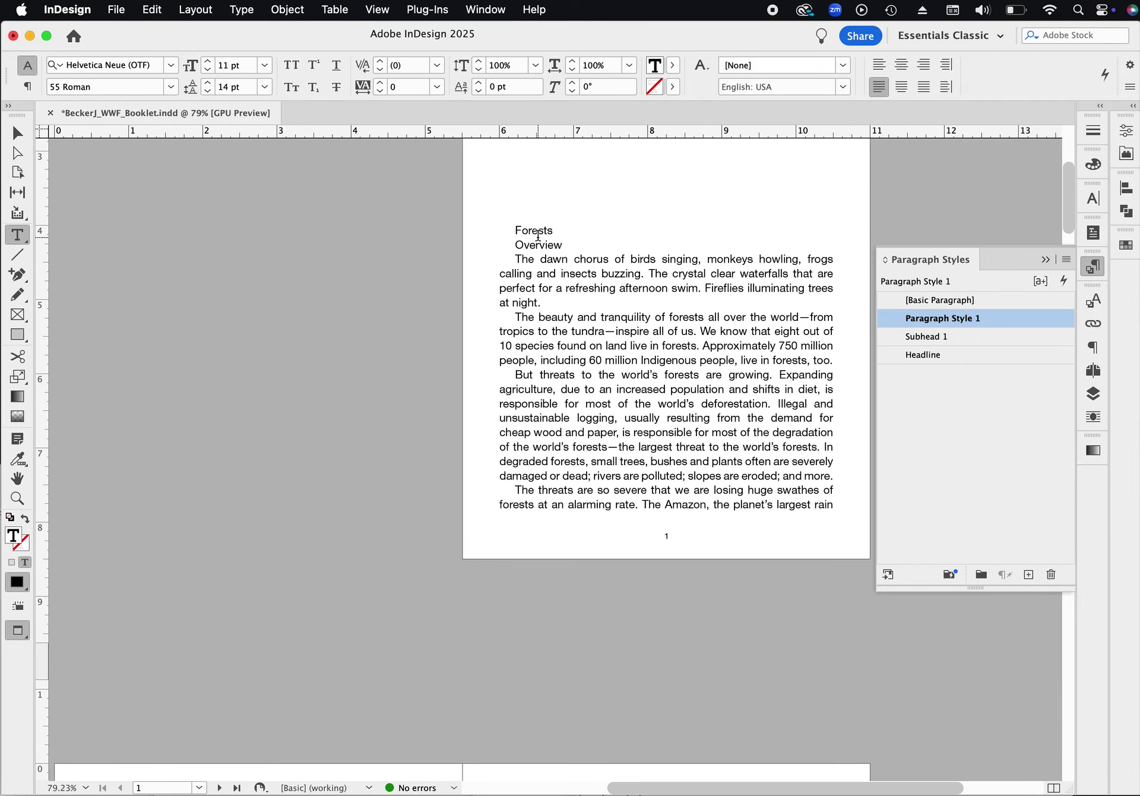
pyautogui.click(558, 232)
pyautogui.click(945, 355)
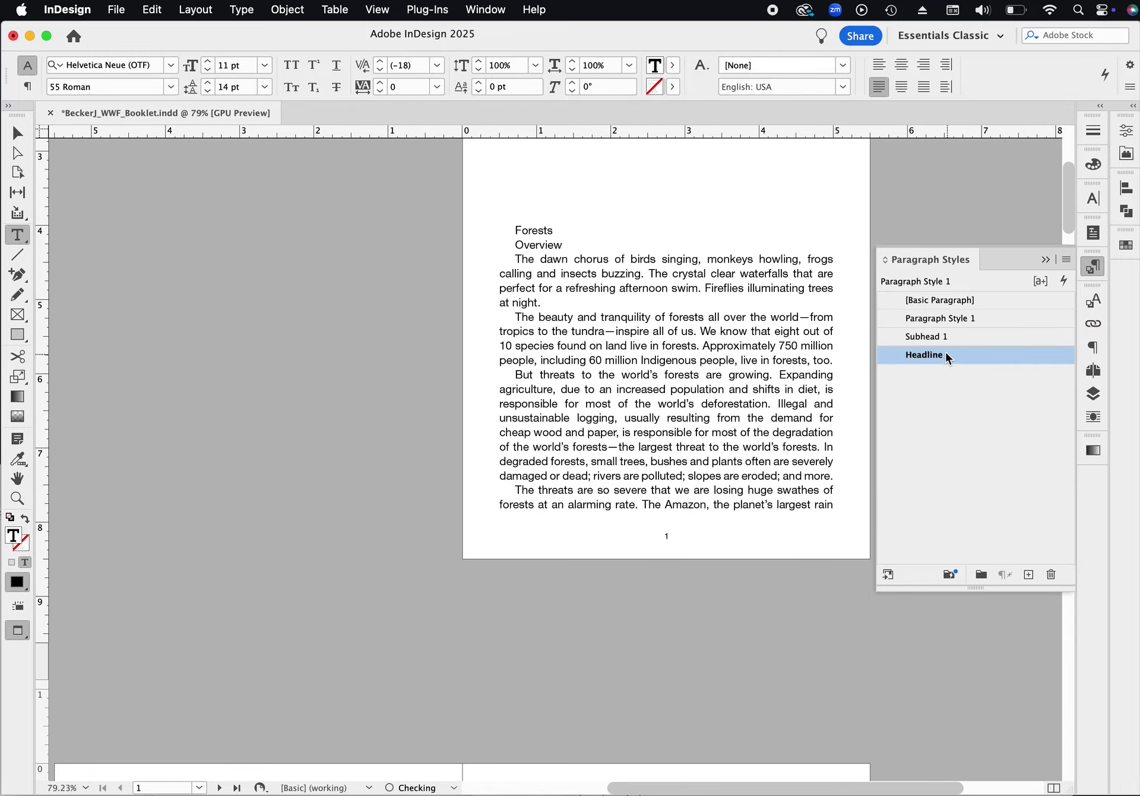
pyautogui.click(556, 267)
pyautogui.click(974, 336)
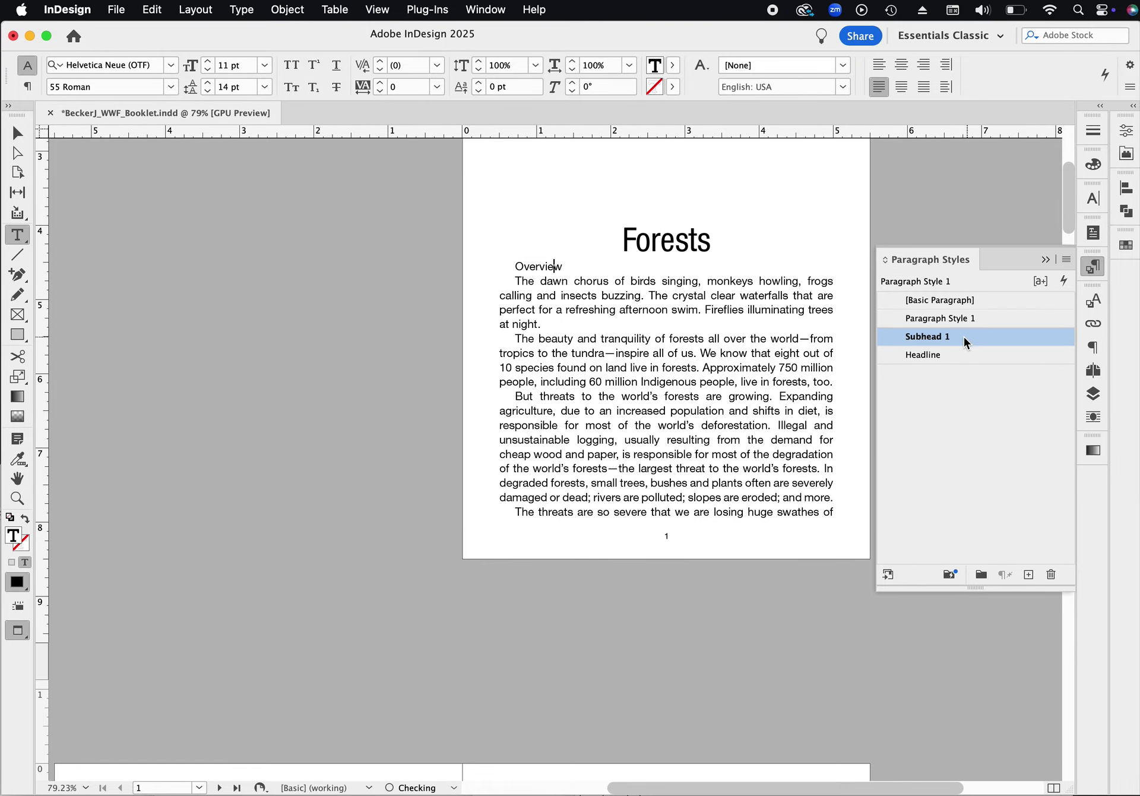
# Apply the Subhead 1 style to the "Why it matters" and "WWF Response" headings on page 2
pyautogui.scroll(-15, 533, 346)
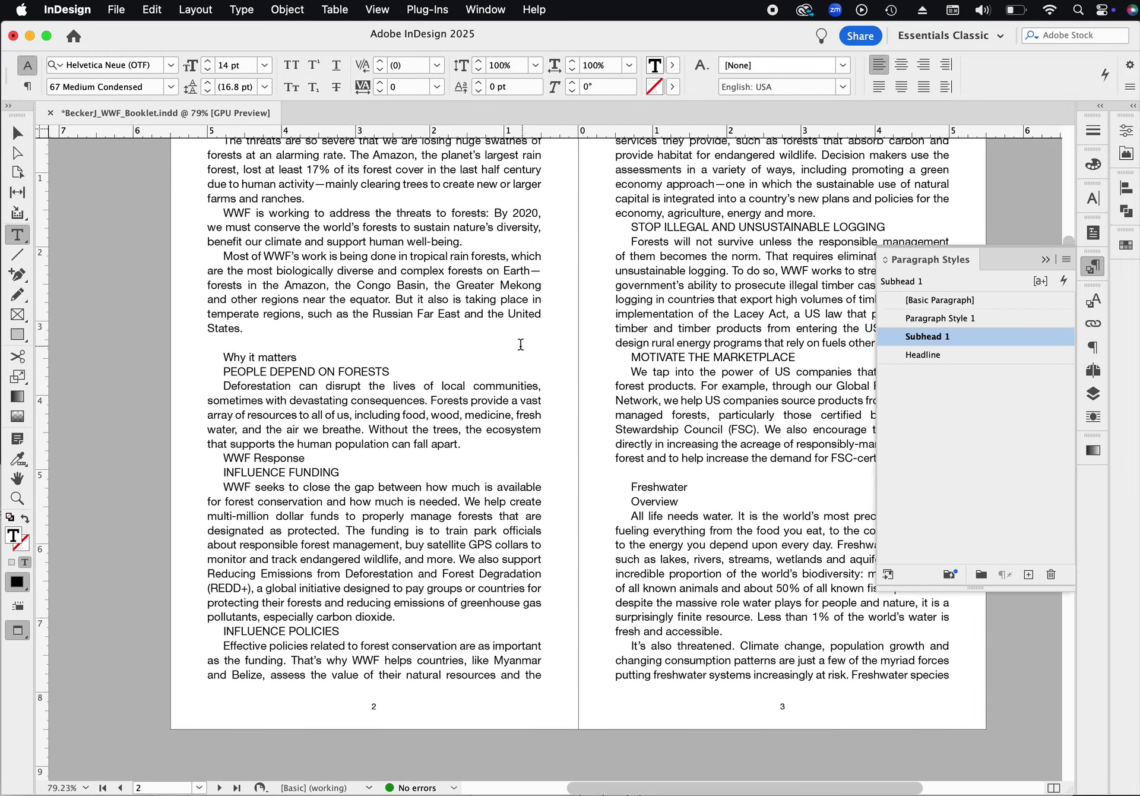
pyautogui.click(264, 346)
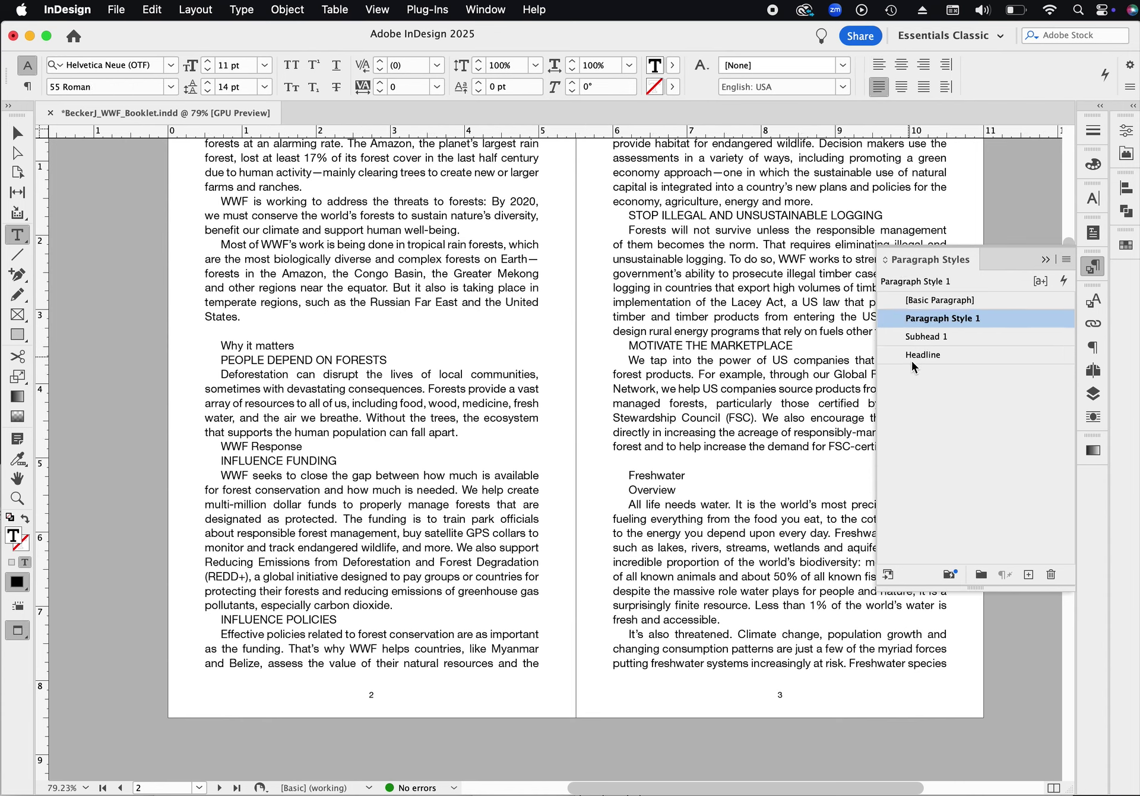
pyautogui.click(935, 336)
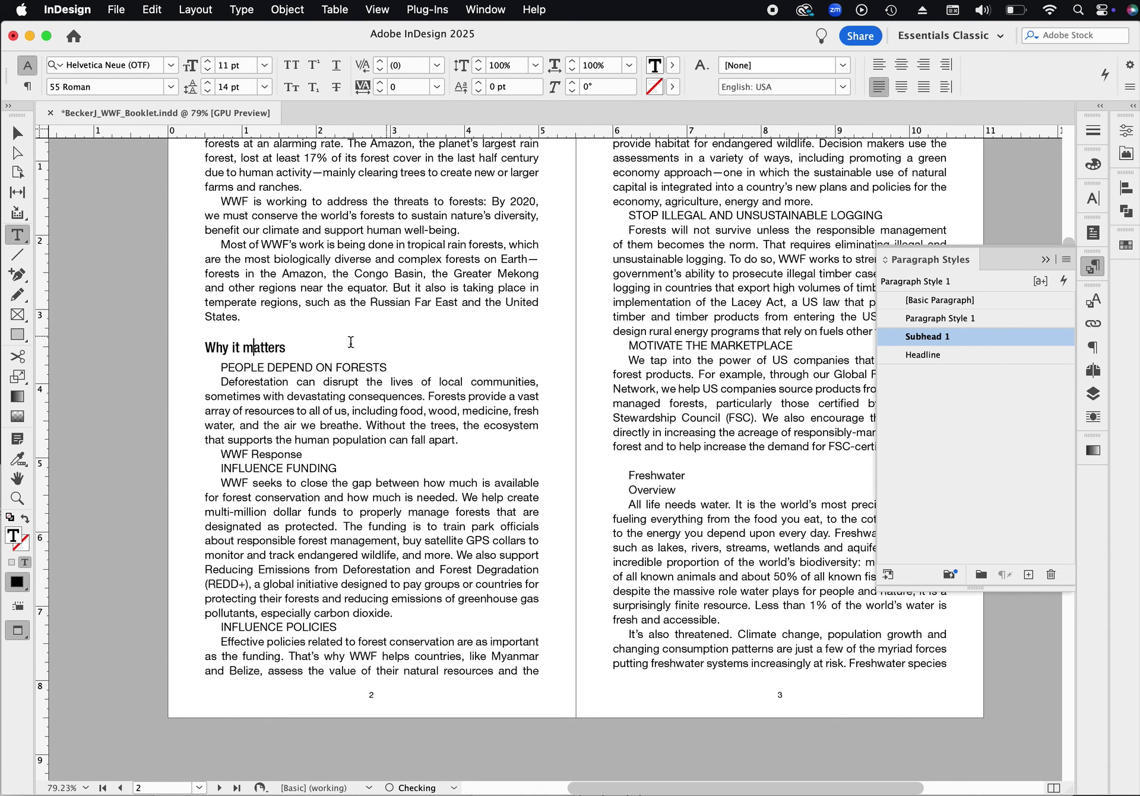
pyautogui.click(331, 367)
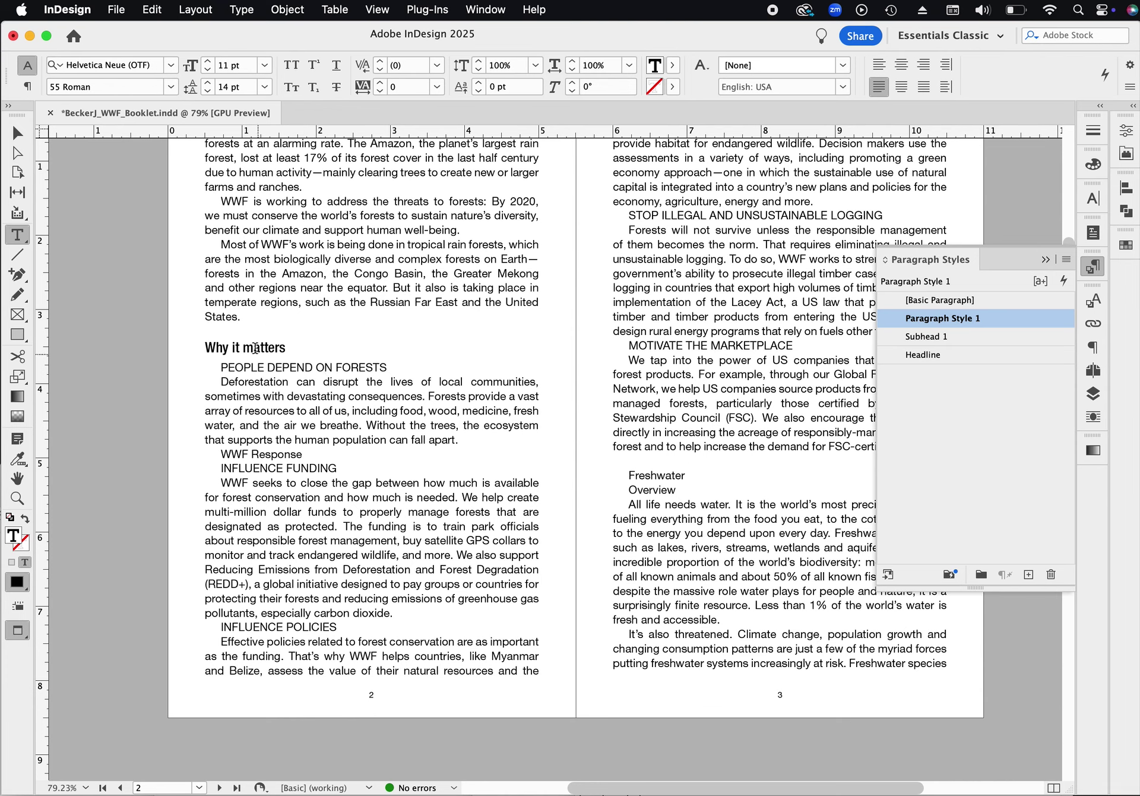
pyautogui.moveTo(255, 349); pyautogui.dragTo(231, 348)
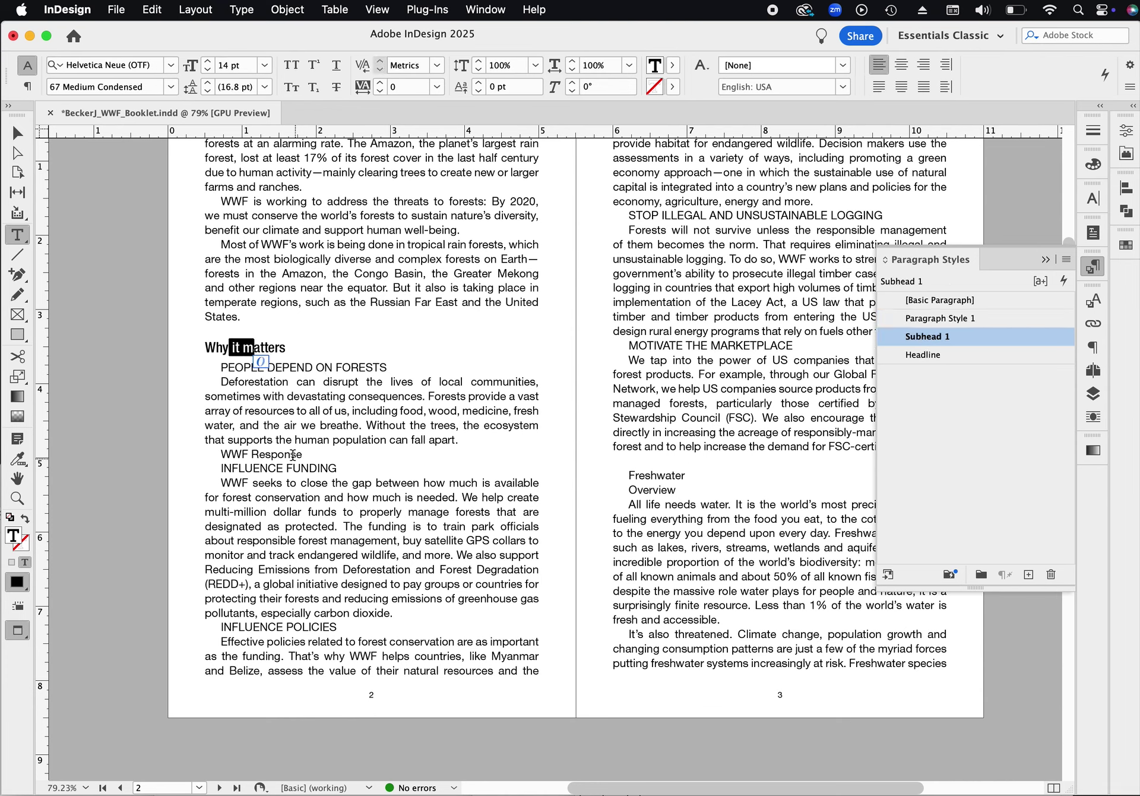
pyautogui.moveTo(285, 454); pyautogui.dragTo(259, 454)
pyautogui.click(929, 341)
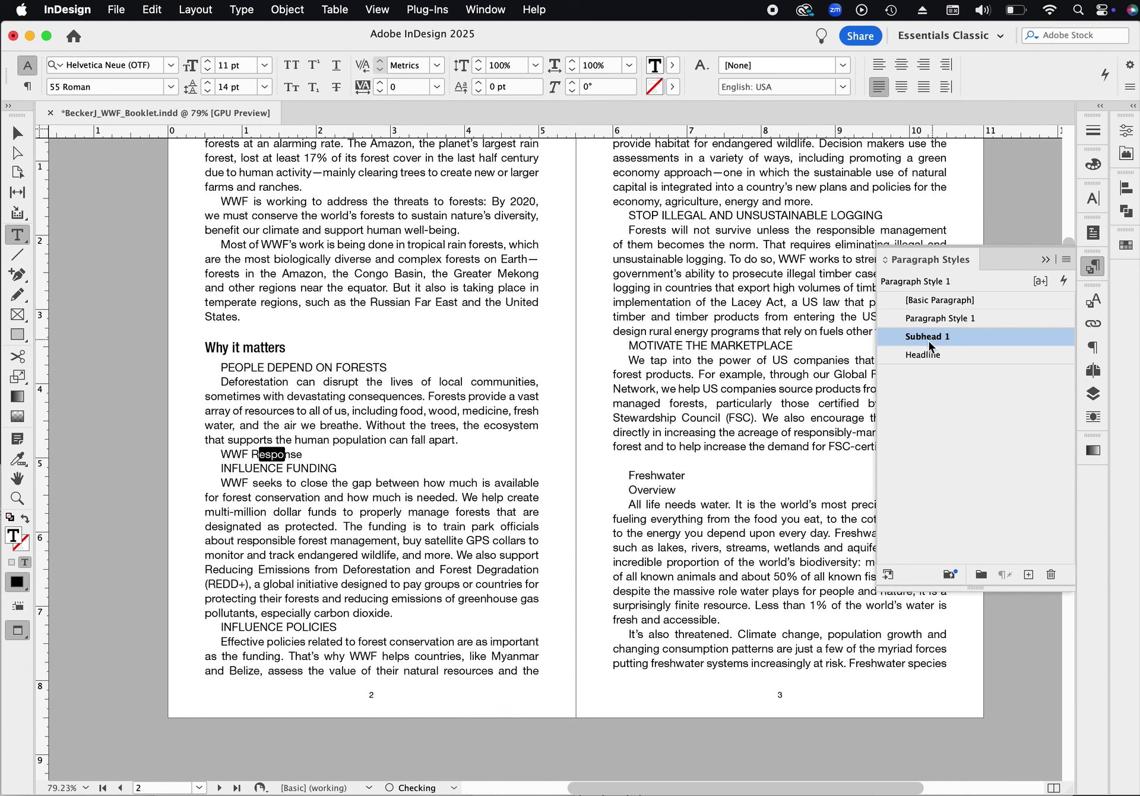
# On page 3, apply the Subhead 1 style to "Overview" and the Headline style to "Freshwater"
pyautogui.click(654, 504)
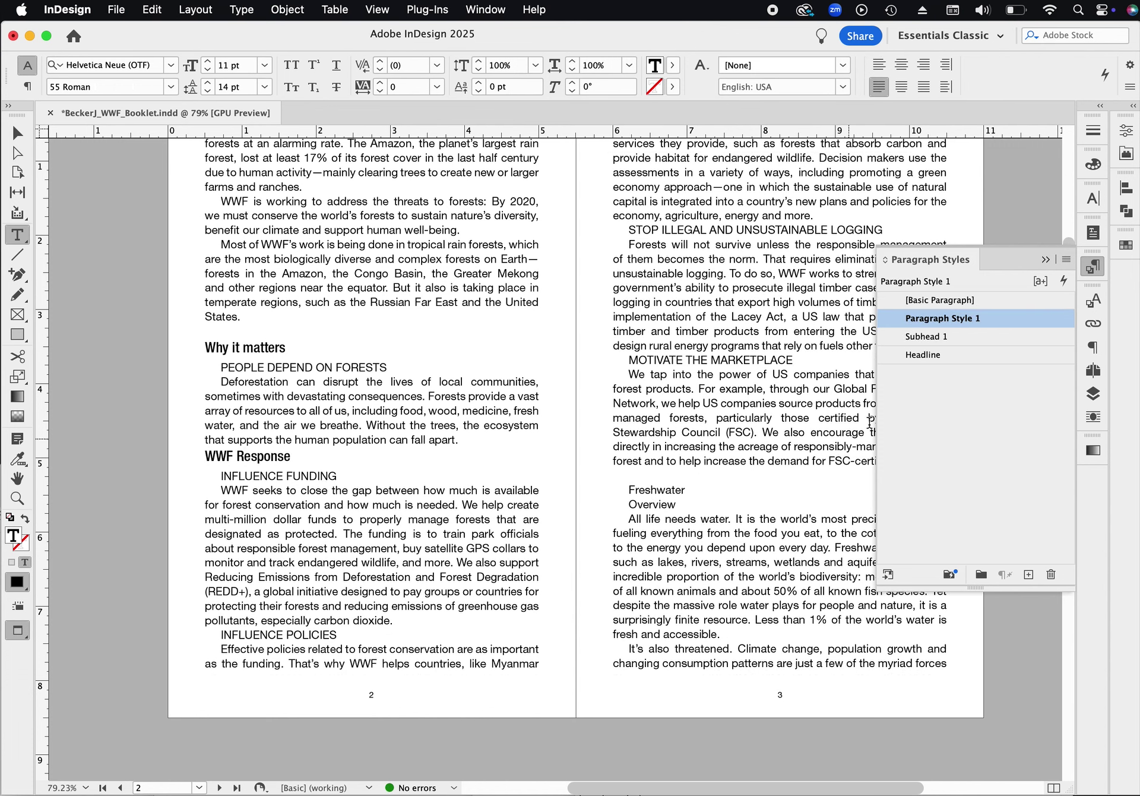
pyautogui.click(933, 336)
pyautogui.press('Up')
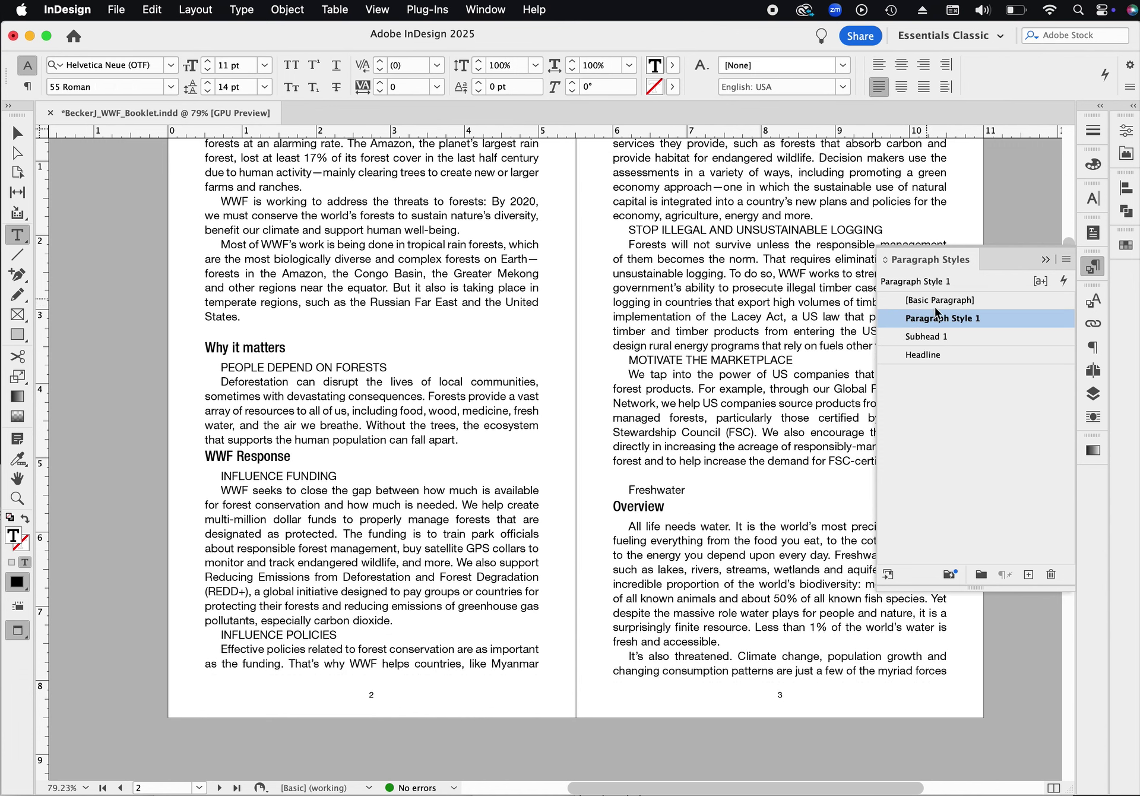
pyautogui.click(926, 354)
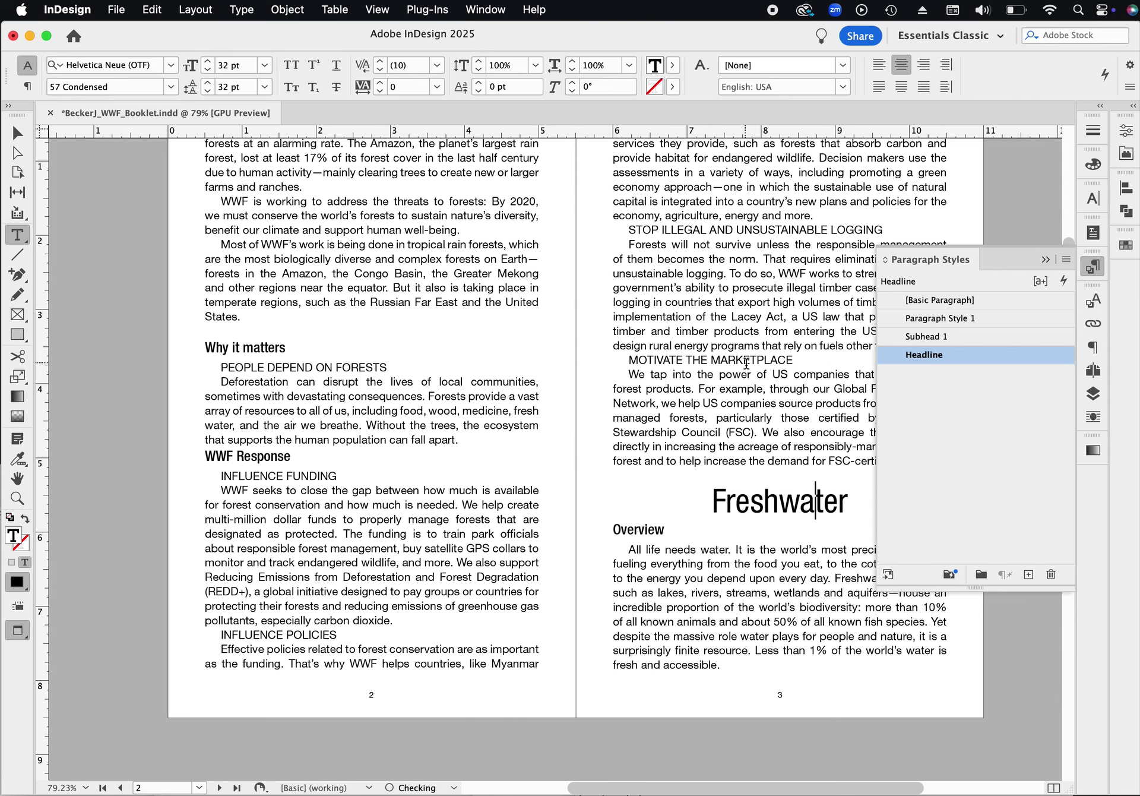
# Delete the empty paragraph above the "Why it matters" heading on page 2
pyautogui.click(781, 361)
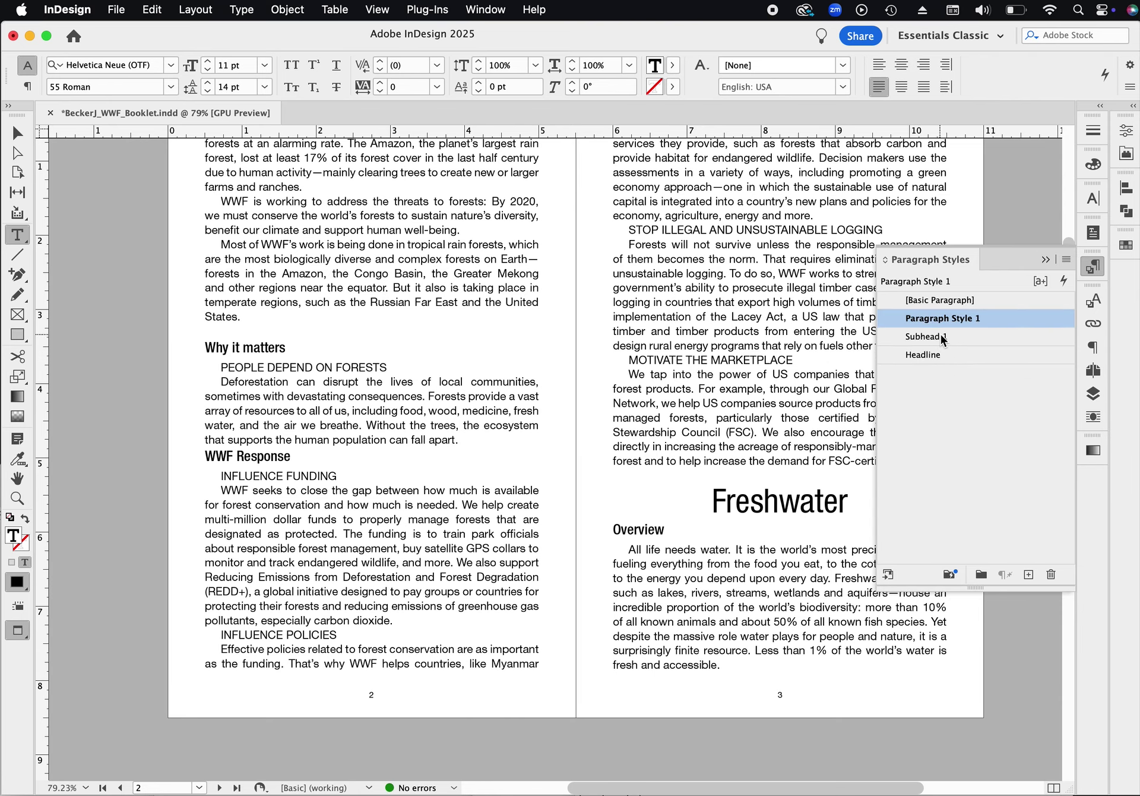
pyautogui.scroll(2, 707, 233)
pyautogui.scroll(-3, 707, 234)
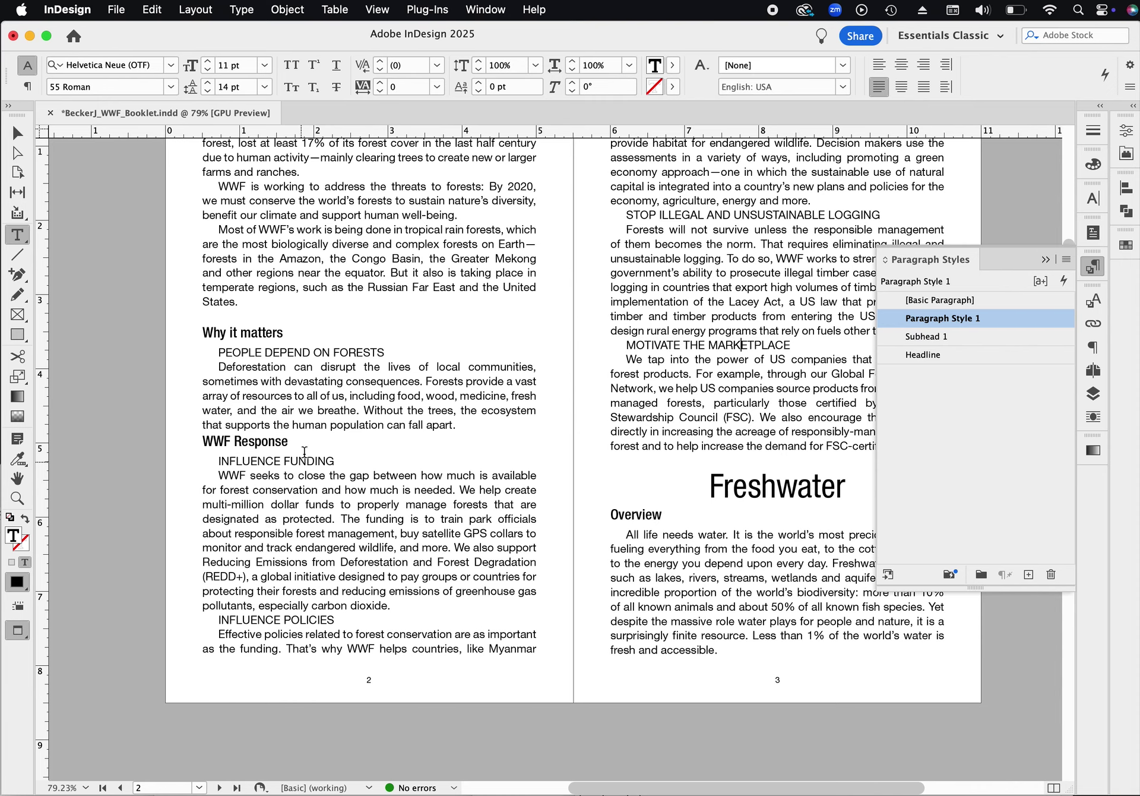
pyautogui.moveTo(222, 287); pyautogui.dragTo(259, 504)
pyautogui.click(233, 316)
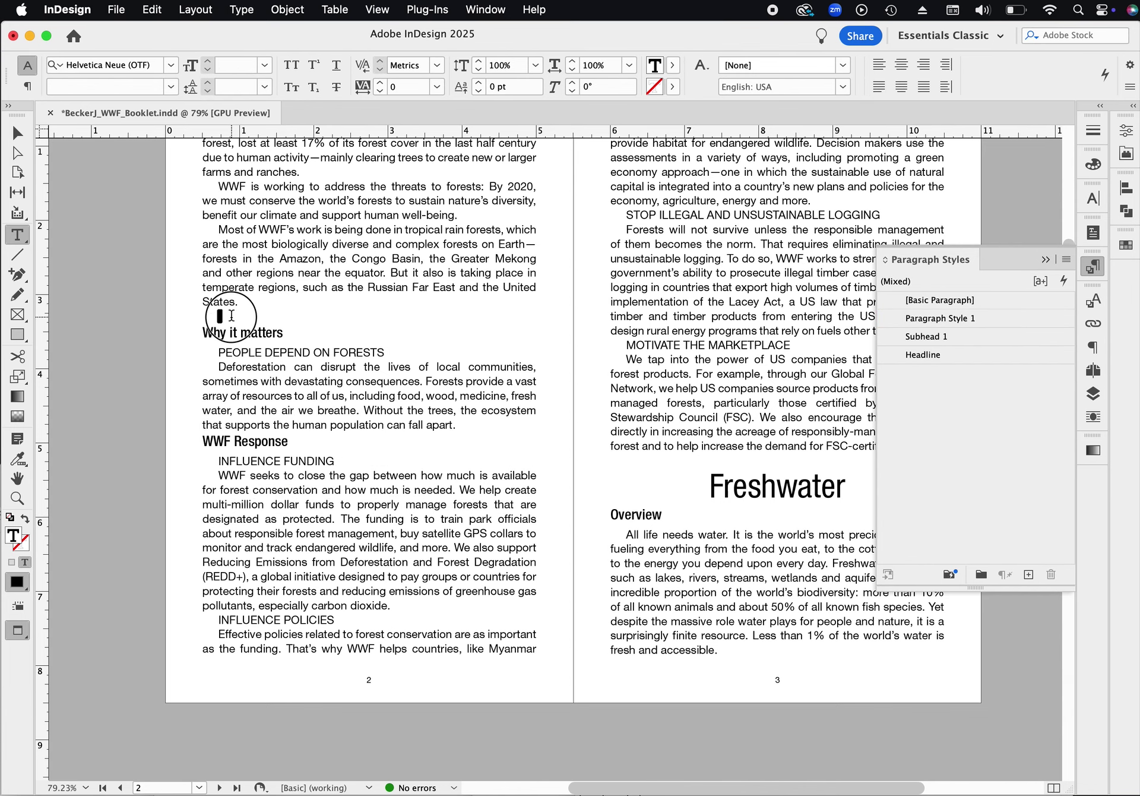
pyautogui.press('Delete')
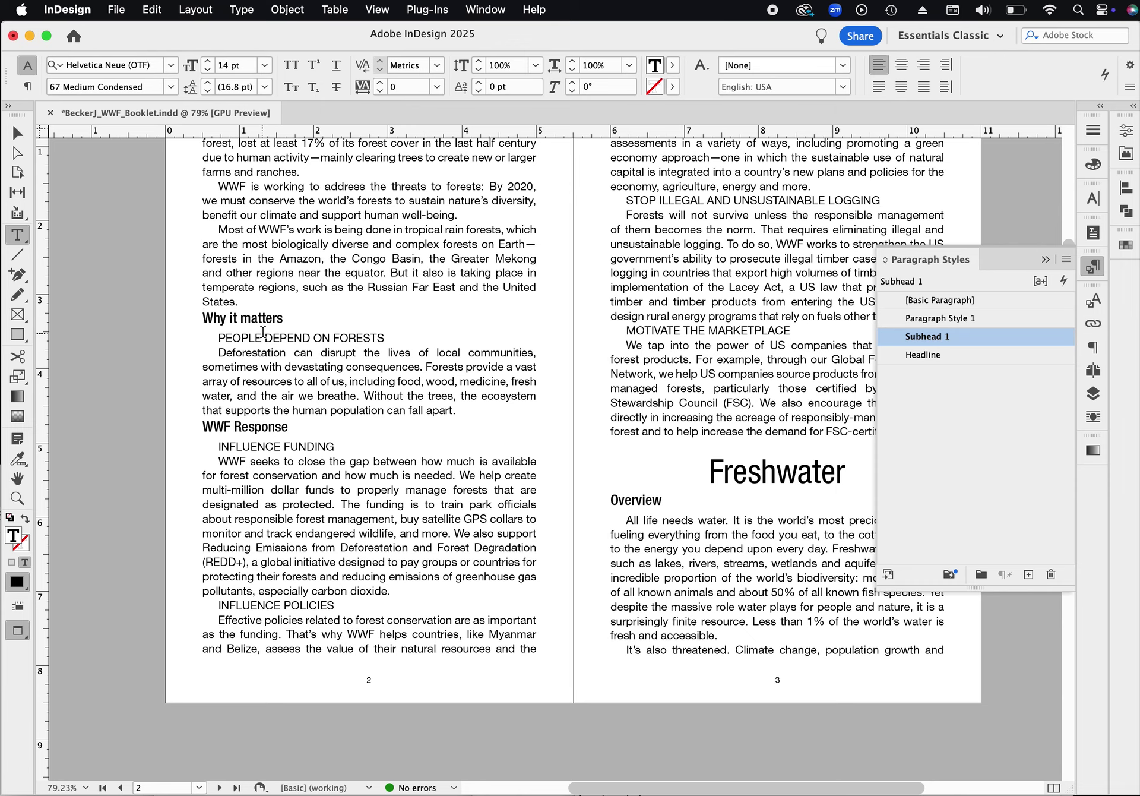
# Set the Subhead 1 paragraph style's Space Before to 0.125 in, comparing the layout with and without the preview
pyautogui.moveTo(359, 367); pyautogui.dragTo(376, 392)
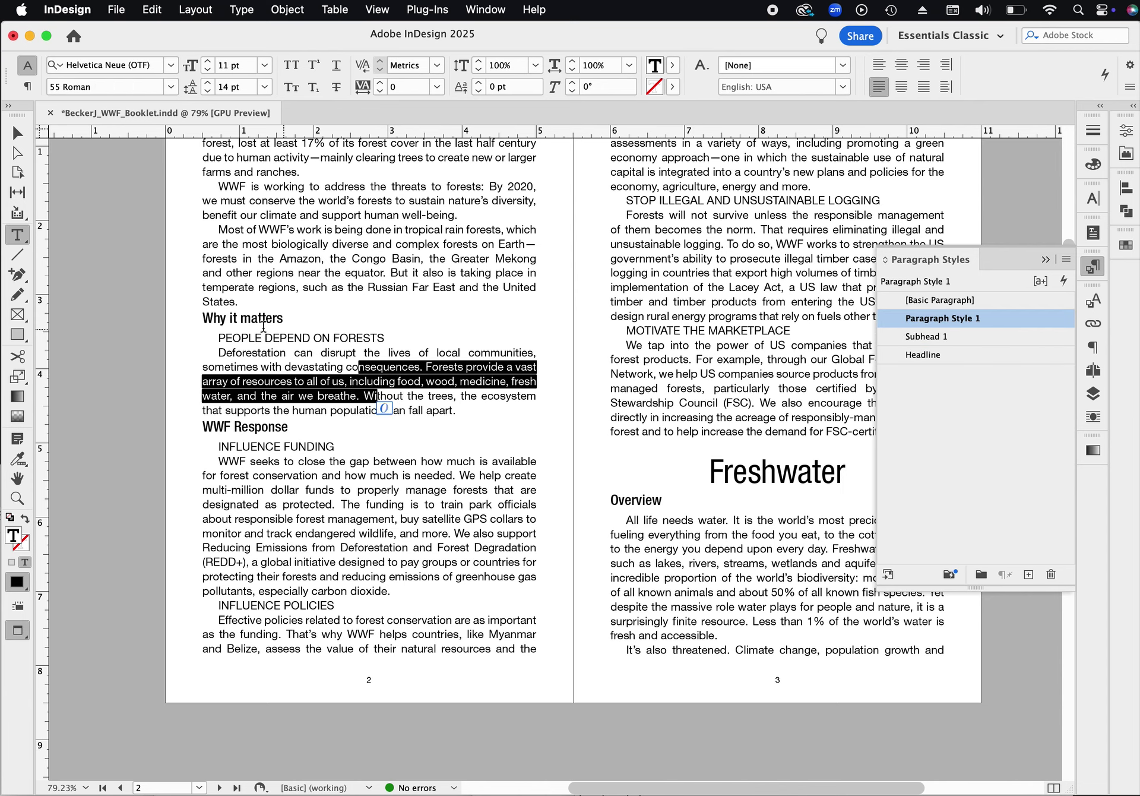
pyautogui.moveTo(261, 319); pyautogui.dragTo(228, 318)
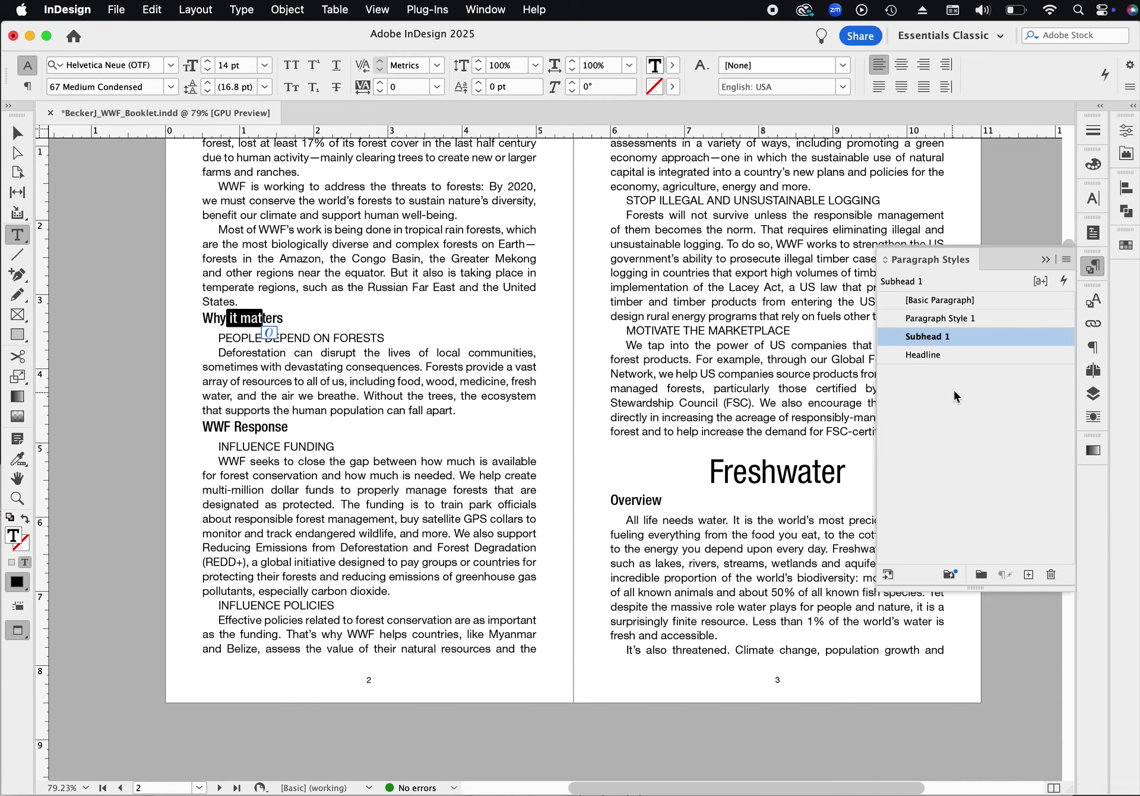
pyautogui.doubleClick(998, 337)
pyautogui.click(413, 234)
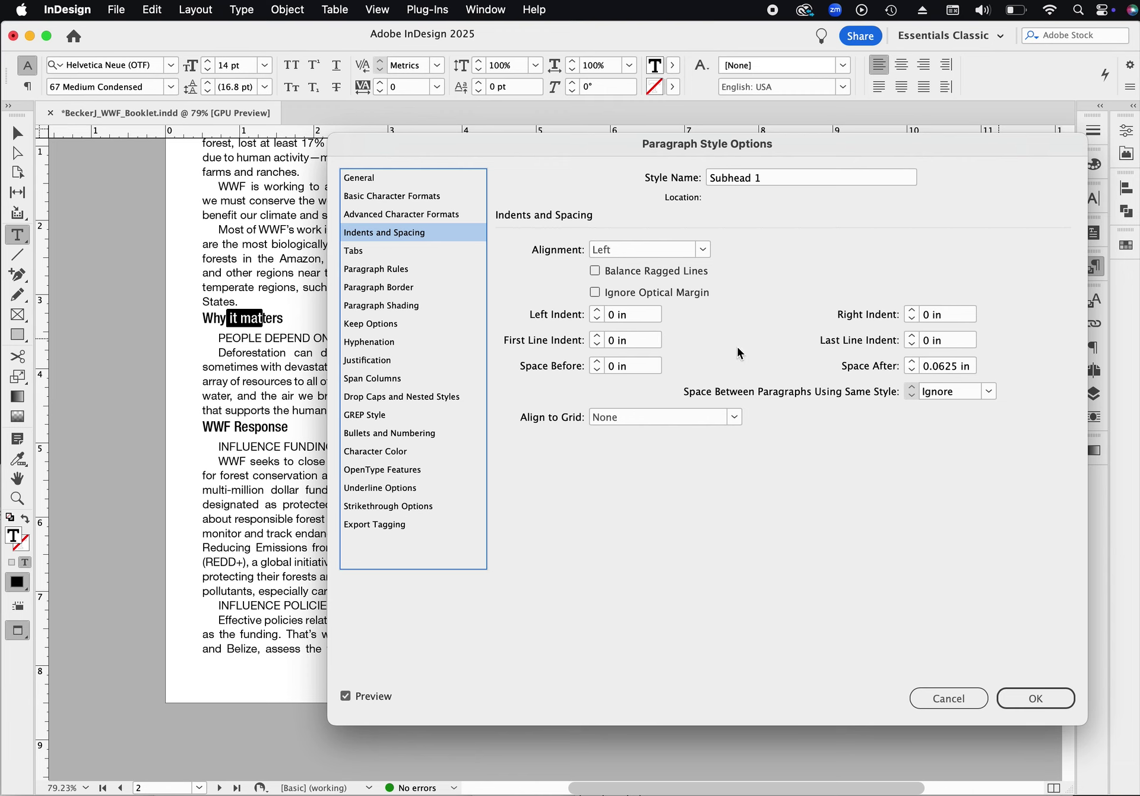
pyautogui.click(598, 361)
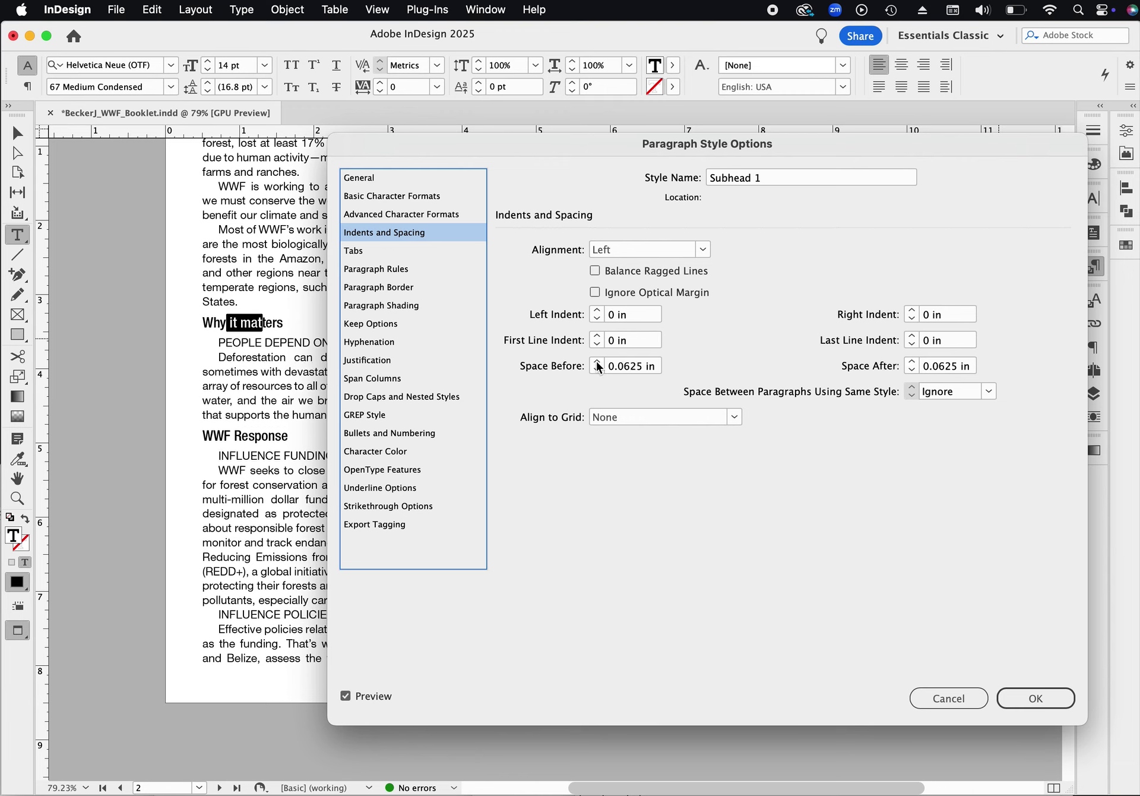
pyautogui.click(596, 361)
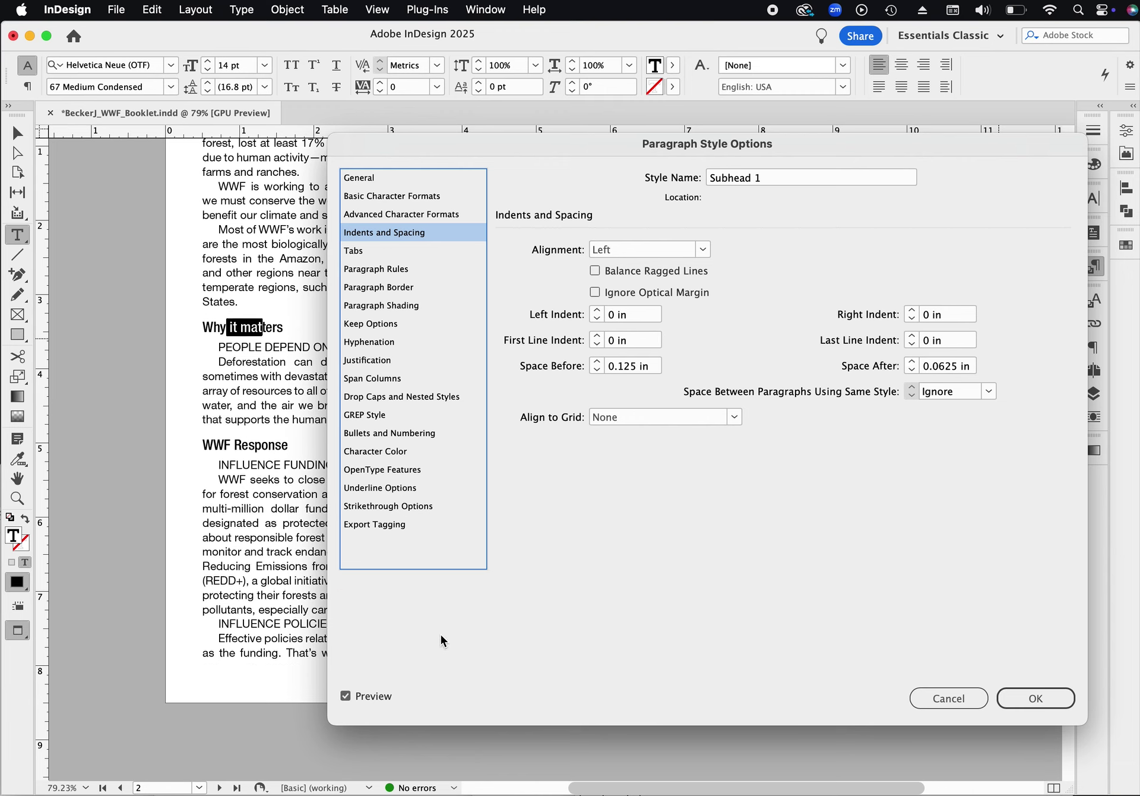
pyautogui.click(347, 698)
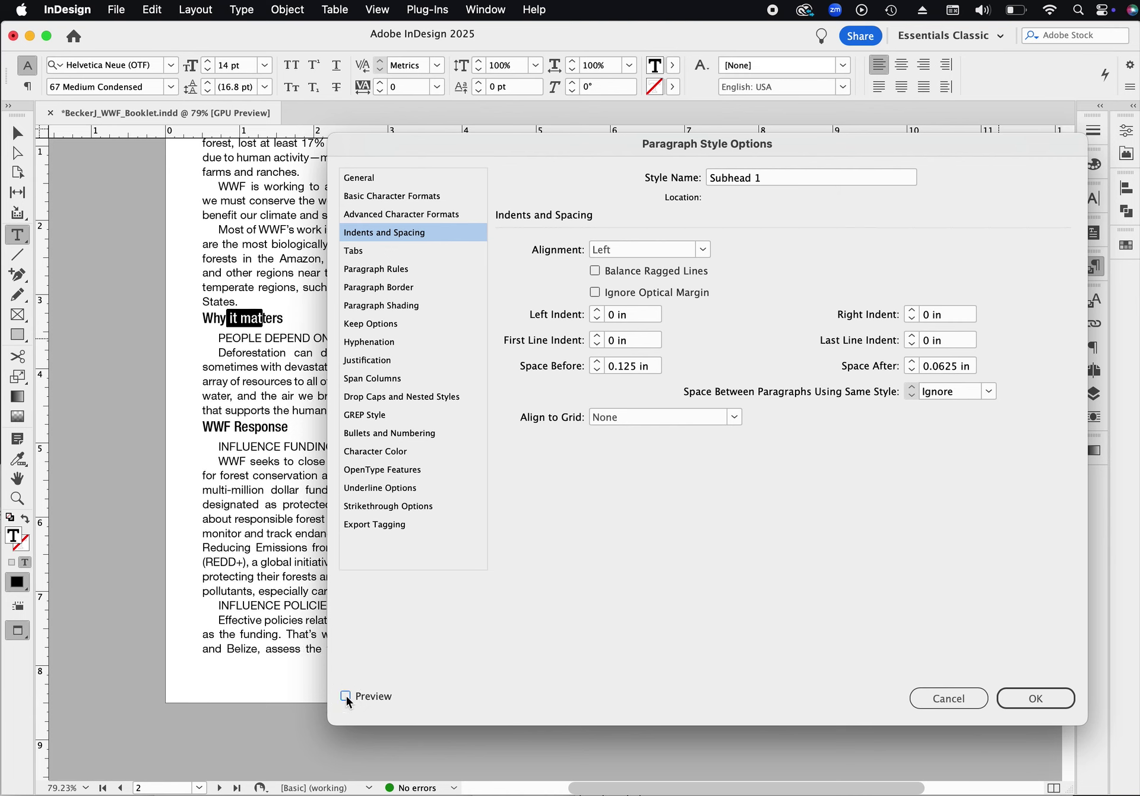
pyautogui.click(347, 697)
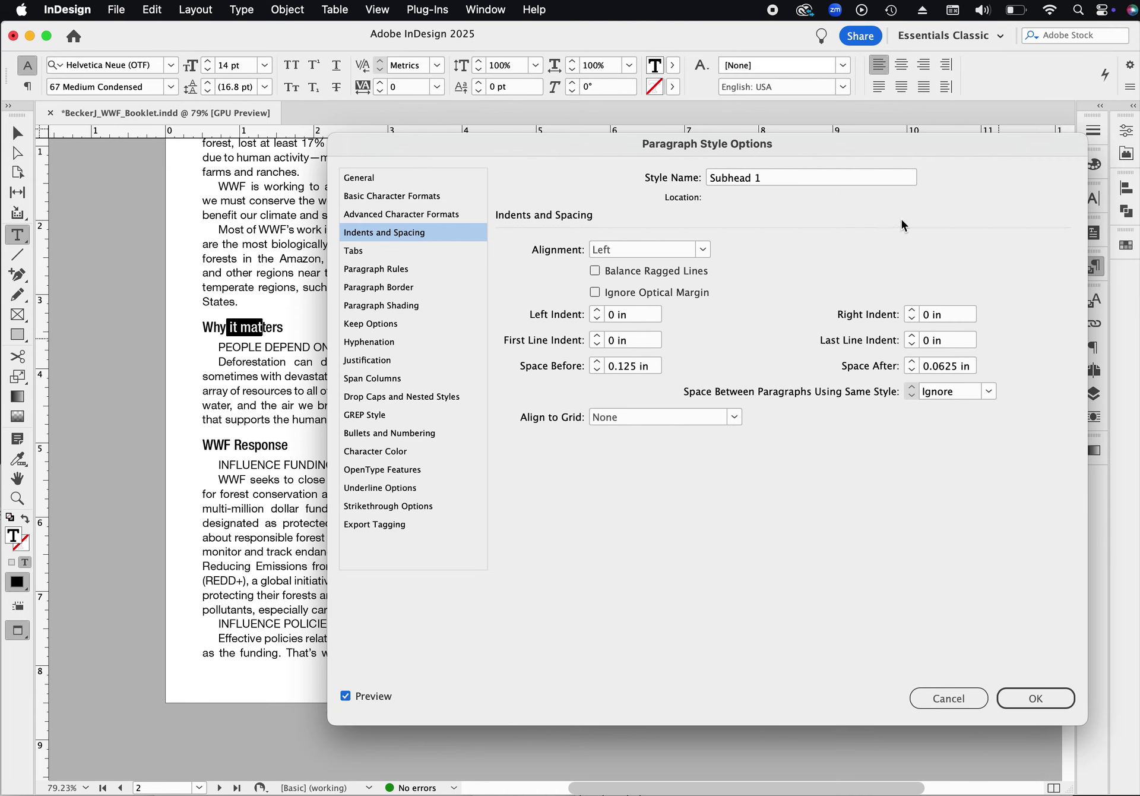
pyautogui.click(1036, 699)
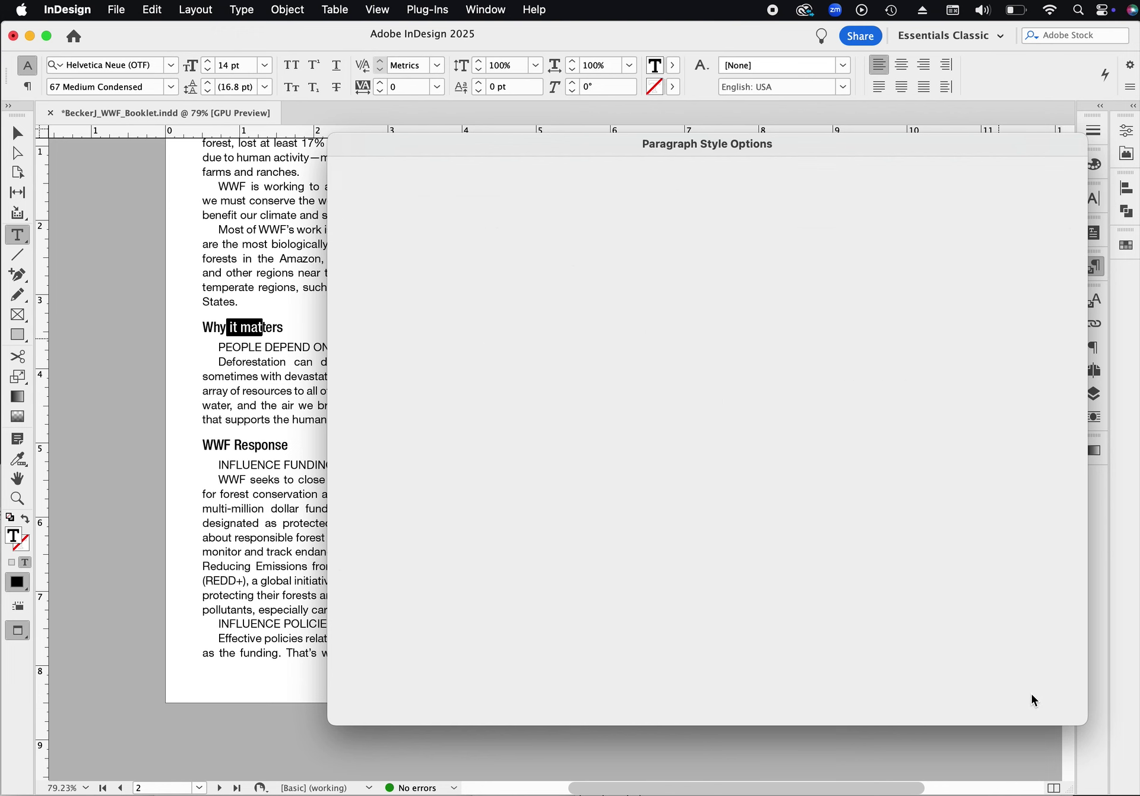
# Left-align the "PEOPLE DEPEND ON FORESTS" line on page 2 and set its first line indent to 0 in
pyautogui.moveTo(357, 347); pyautogui.dragTo(340, 347)
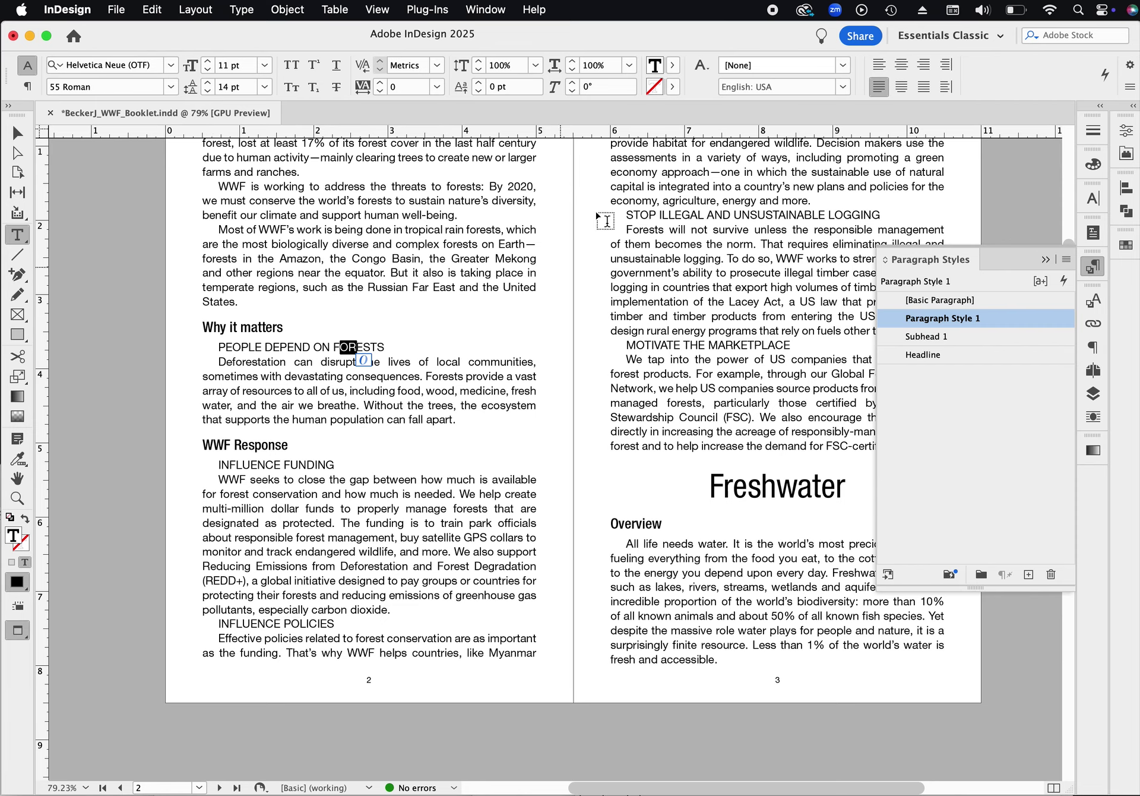
pyautogui.click(881, 66)
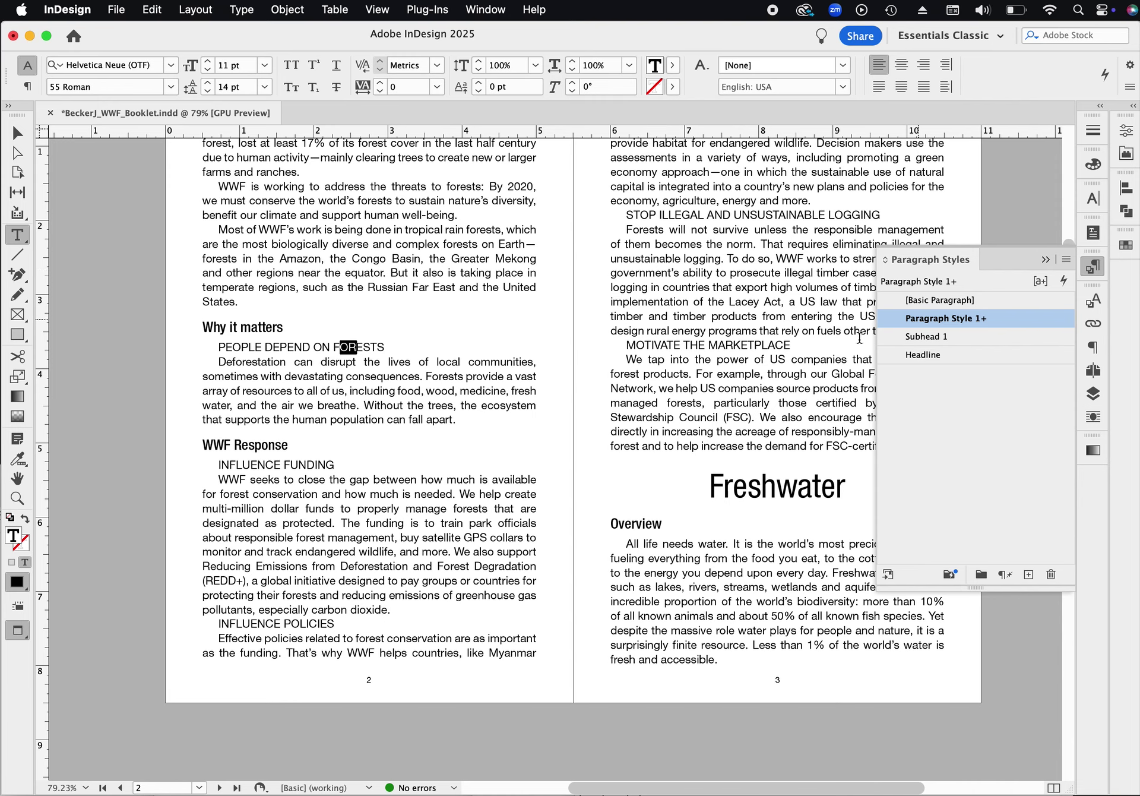
pyautogui.click(1095, 352)
pyautogui.click(927, 368)
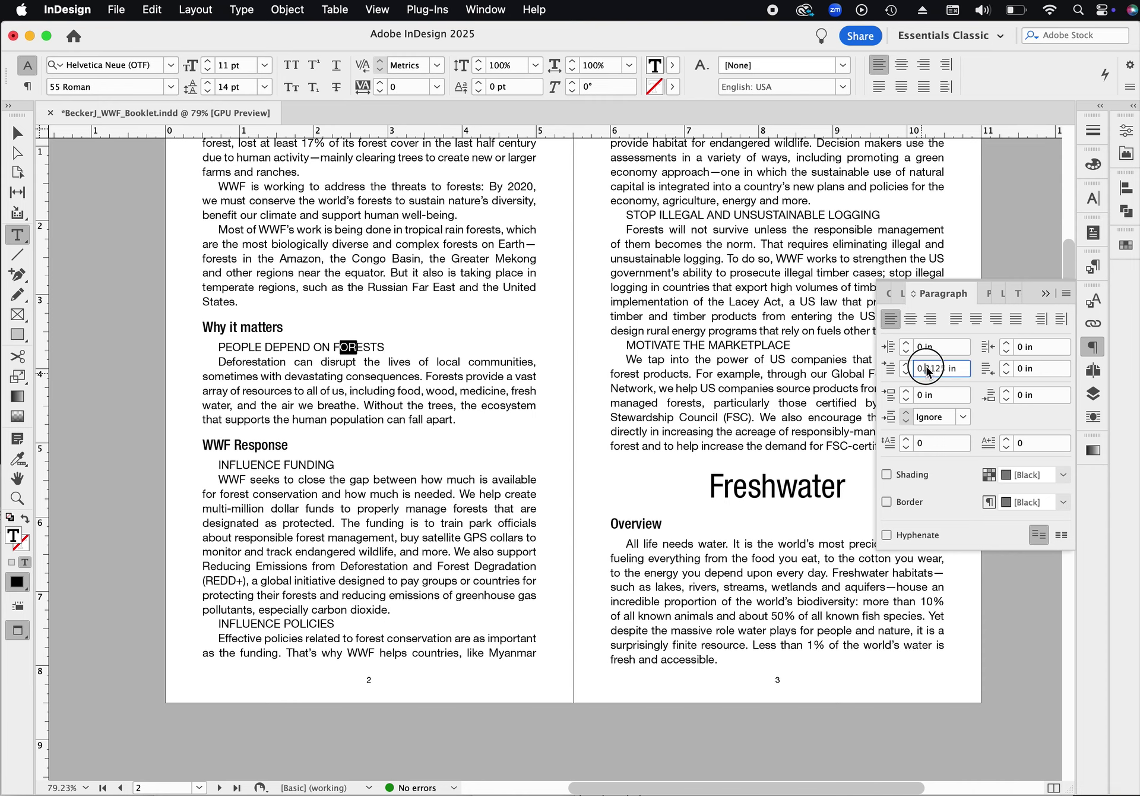
pyautogui.doubleClick(926, 368)
pyautogui.write('0')
pyautogui.press('Return')
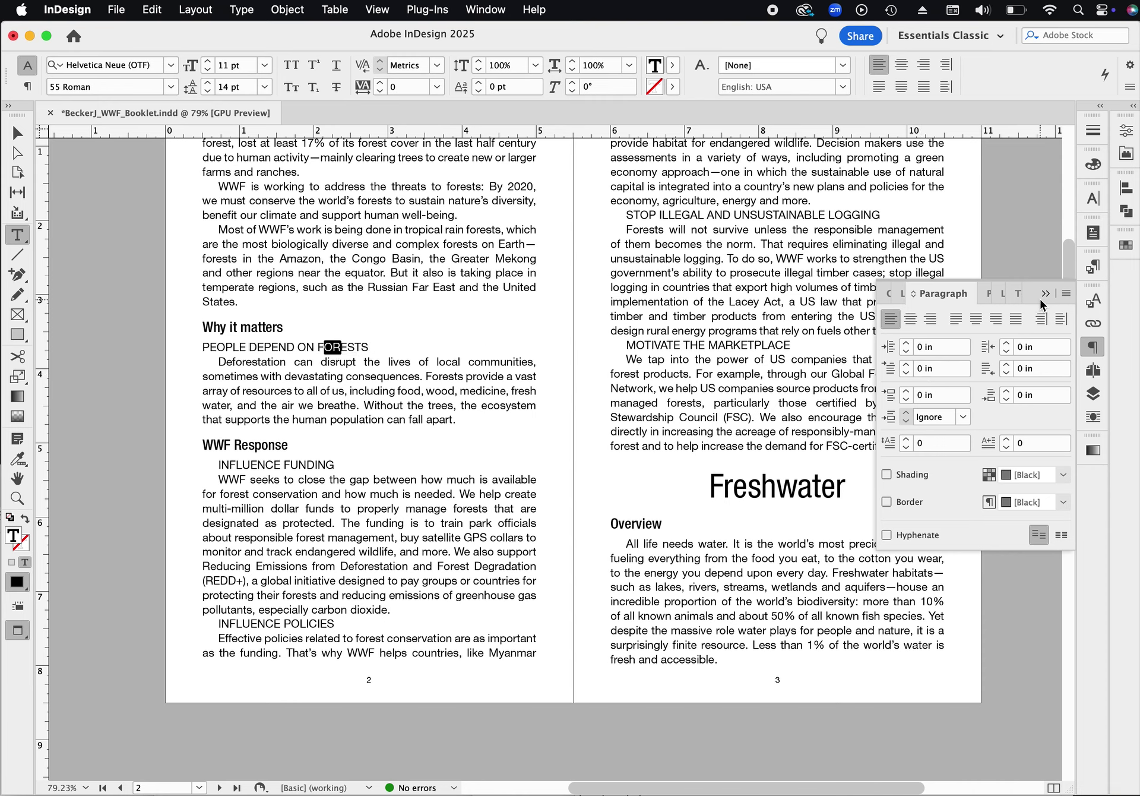
pyautogui.click(1045, 294)
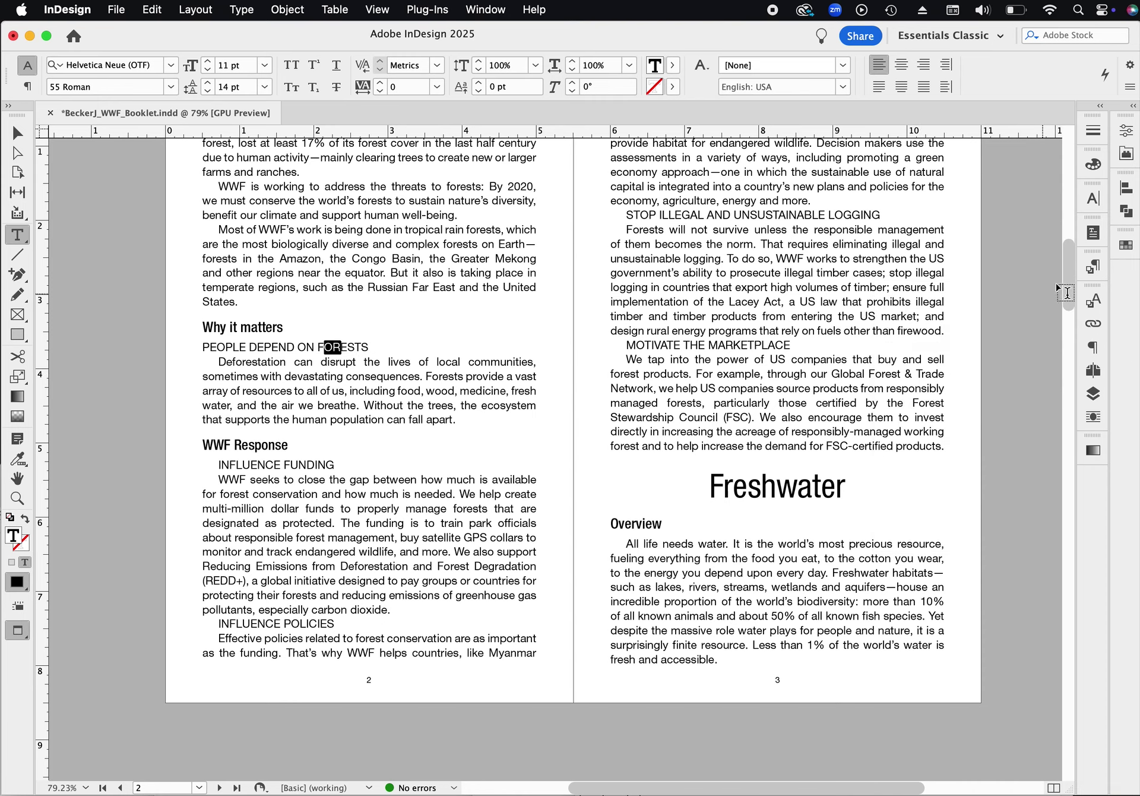
# Create a paragraph style named "Subhead CAPS" from the "PEOPLE DEPEND ON FORESTS" line, based on [No Paragraph Style]
pyautogui.click(1094, 270)
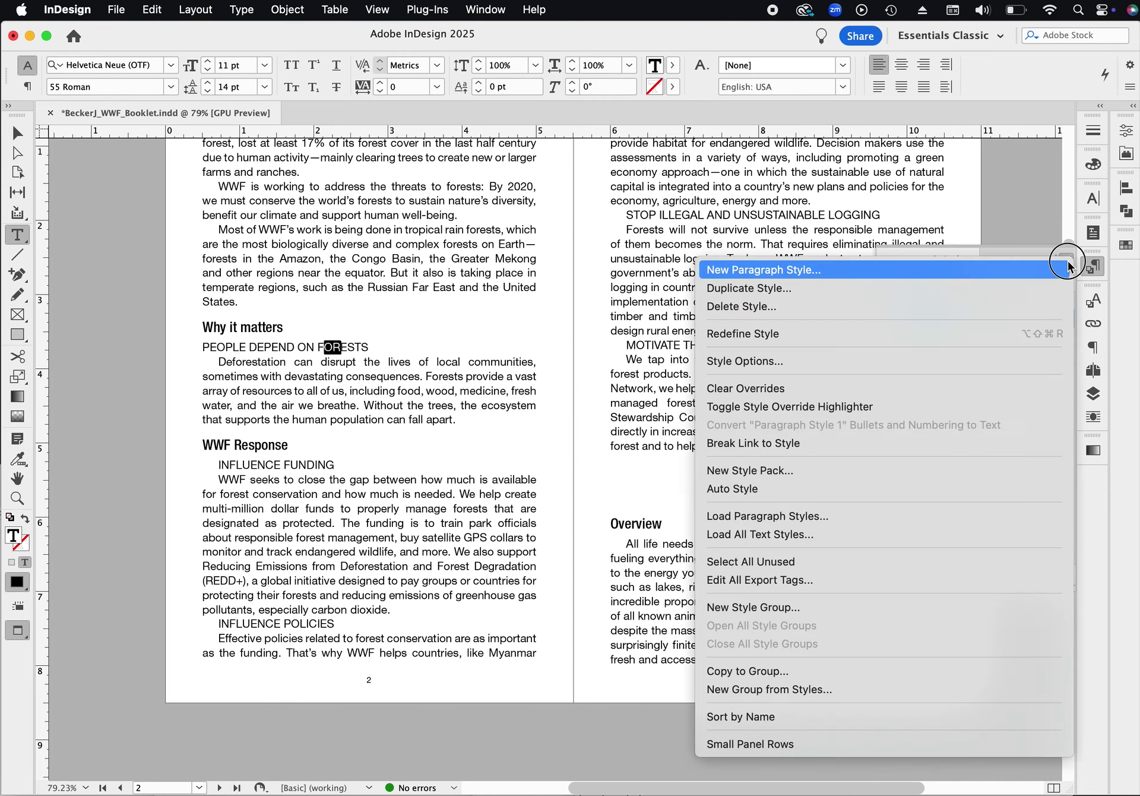
pyautogui.click(1066, 259)
pyautogui.click(936, 273)
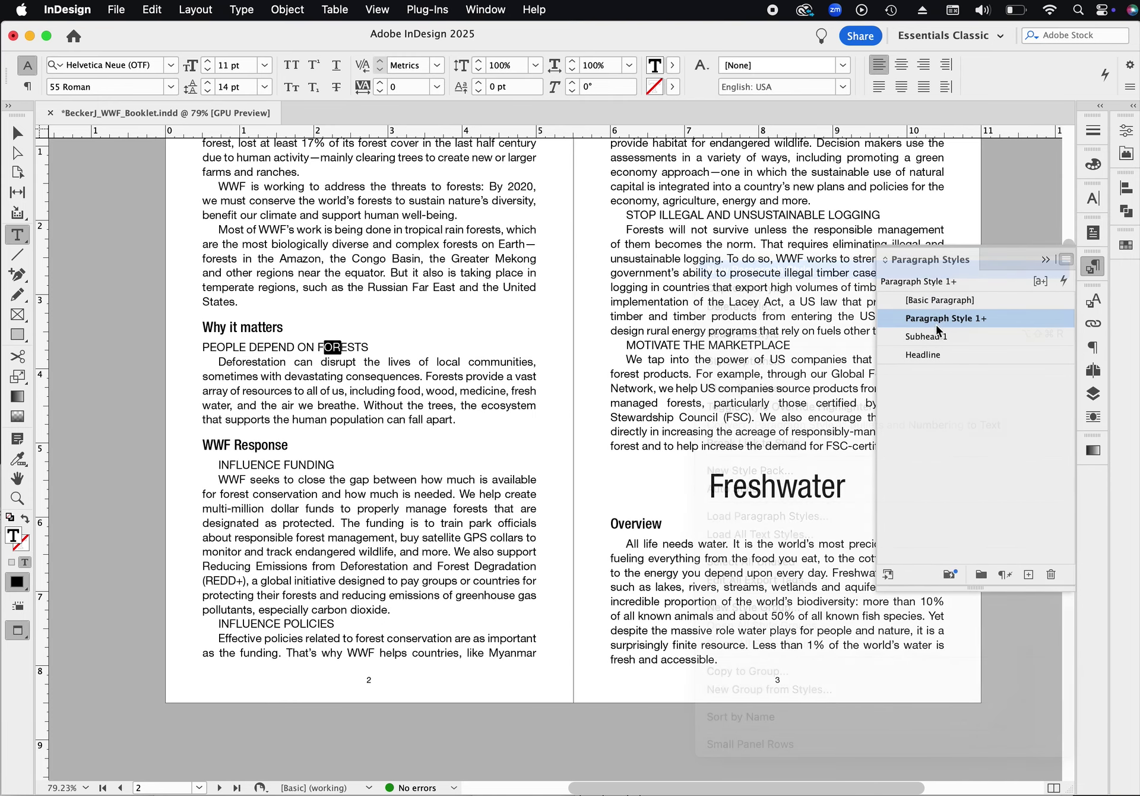
pyautogui.write('Subhead CAPS')
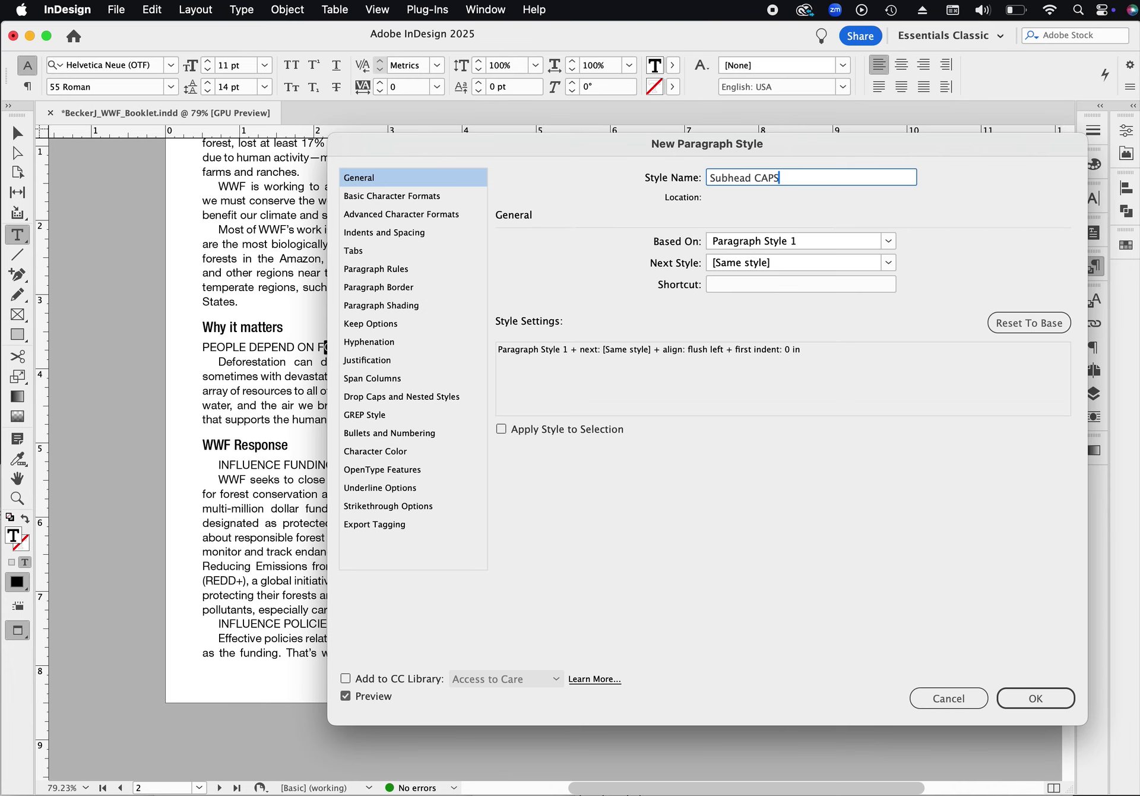
pyautogui.click(890, 242)
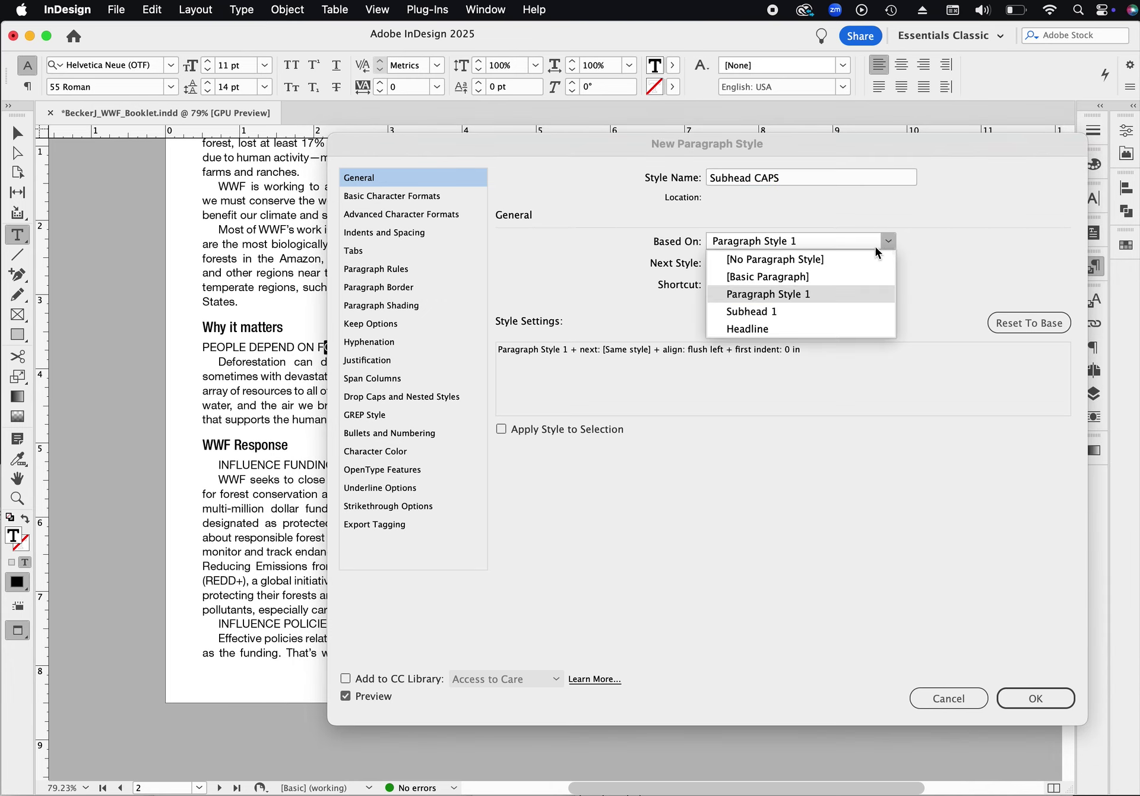
pyautogui.click(834, 262)
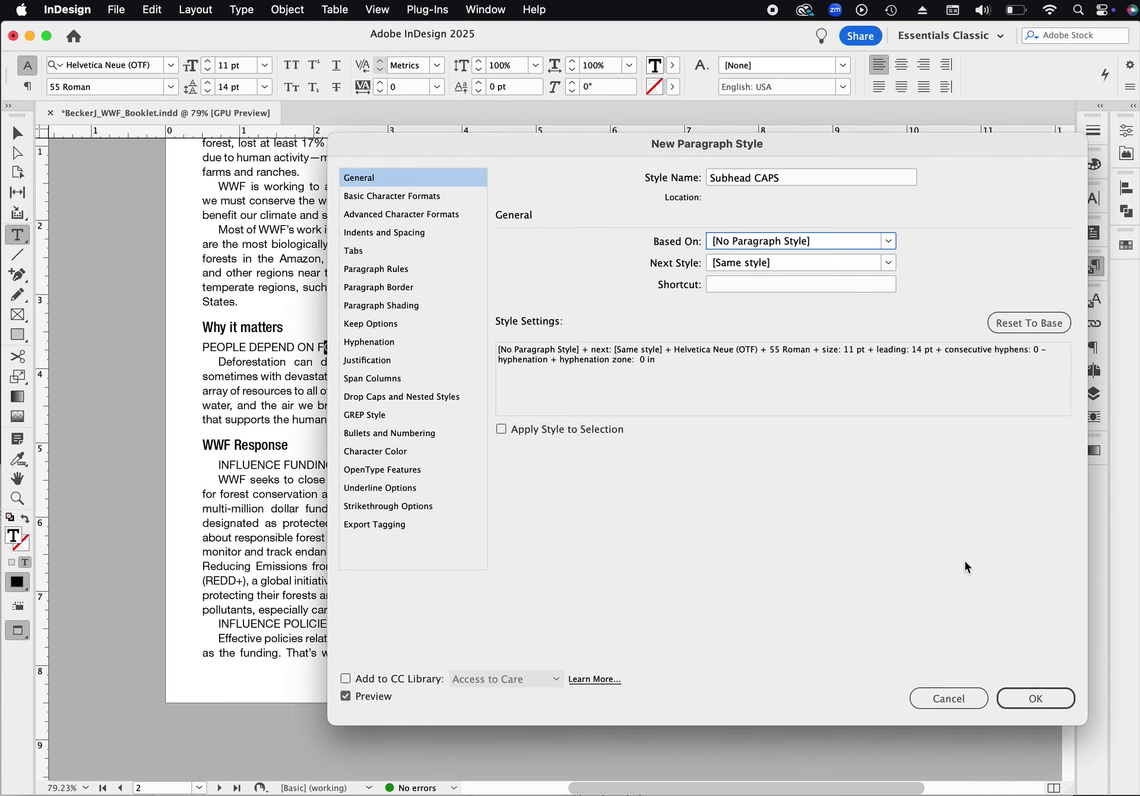
pyautogui.click(1021, 701)
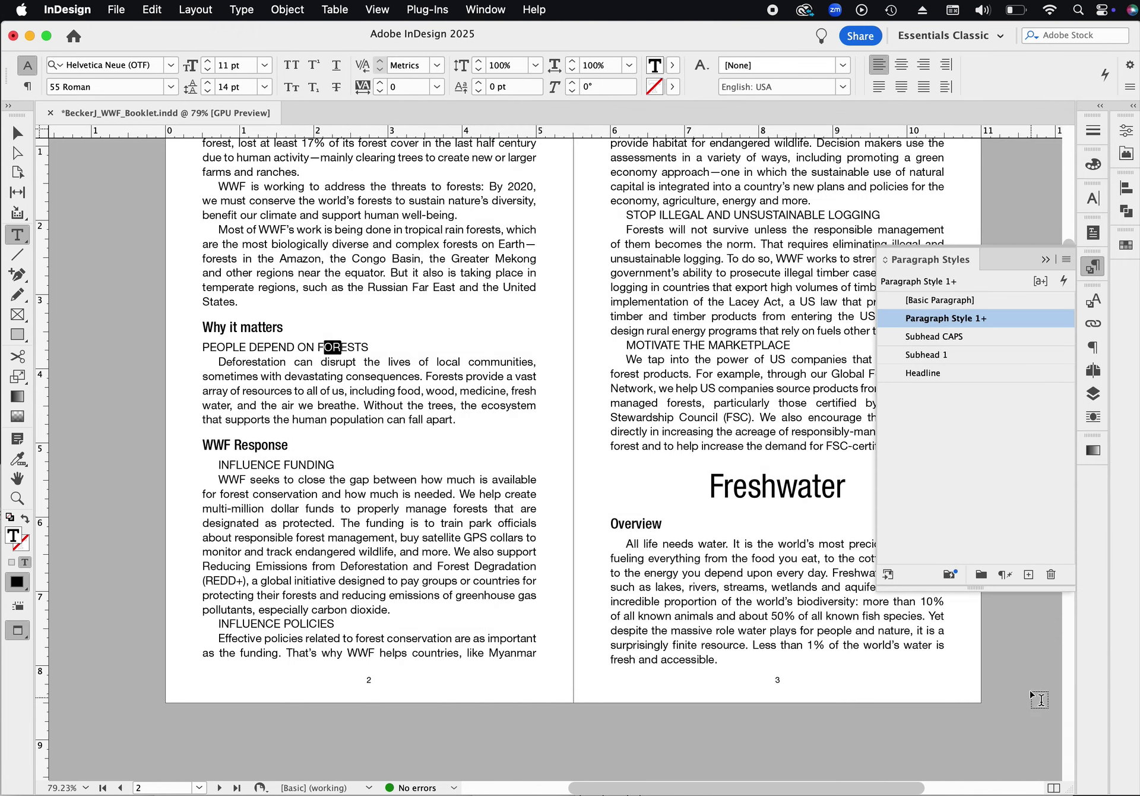
# Apply the Subhead CAPS style to "PEOPLE DEPEND ON FORESTS", "INFLUENCE FUNDING" and "INFLUENCE POLICIES" on page 2
pyautogui.moveTo(352, 349); pyautogui.dragTo(355, 349)
pyautogui.click(956, 336)
pyautogui.moveTo(290, 468); pyautogui.dragTo(298, 468)
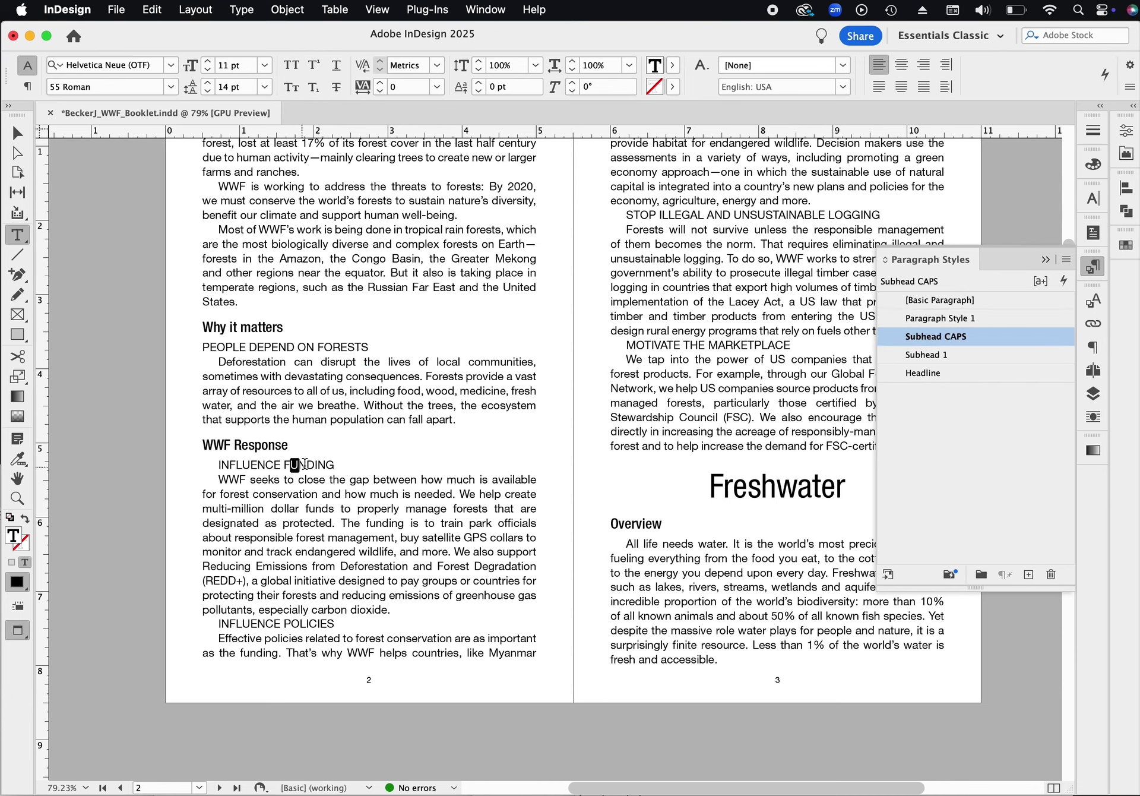
pyautogui.click(970, 337)
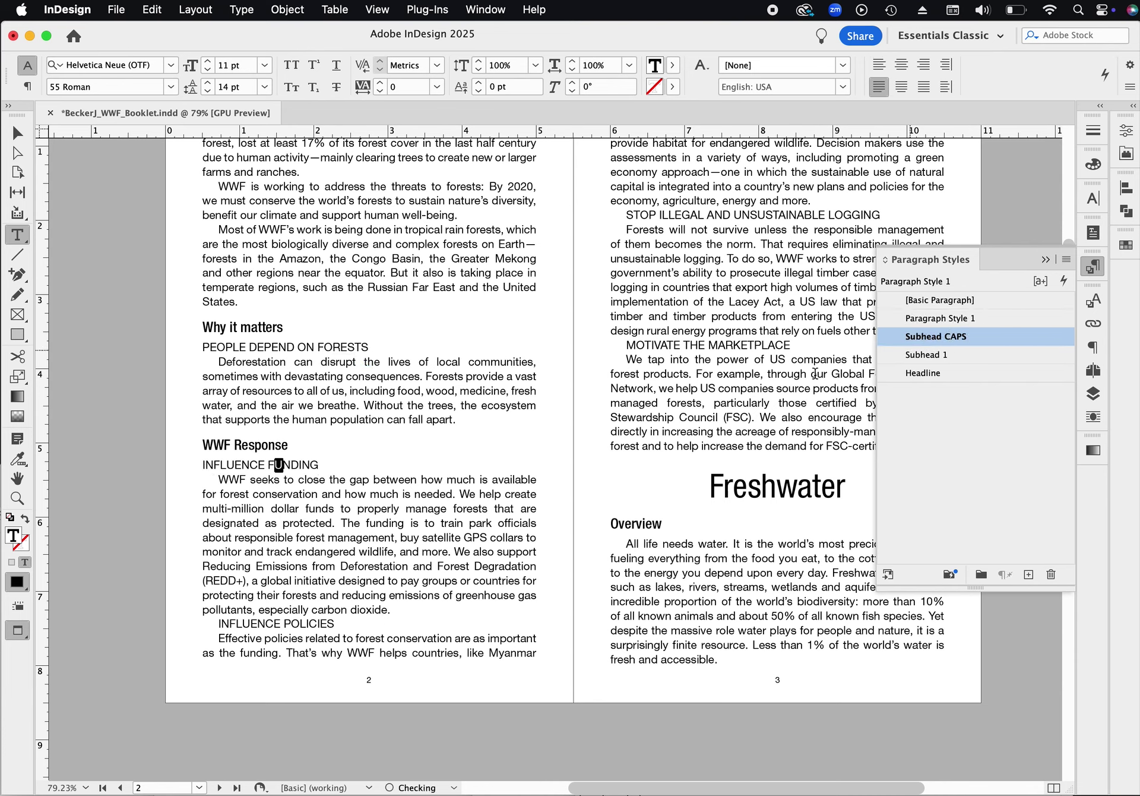
pyautogui.click(333, 625)
pyautogui.click(948, 337)
# Apply the Subhead CAPS style to "MOTIVATE THE MARKETPLACE" and "STOP ILLEGAL AND UNSUSTAINABLE LOGGING" on page 3
pyautogui.click(772, 343)
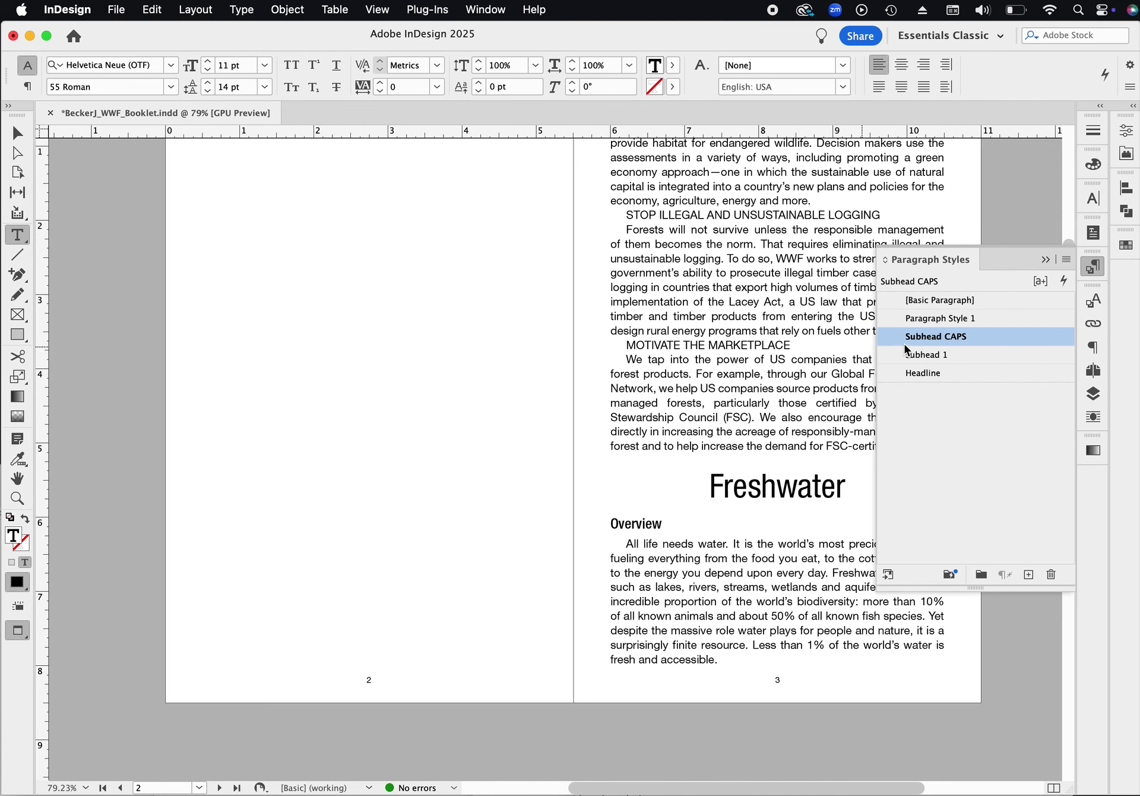
pyautogui.click(947, 336)
pyautogui.click(855, 215)
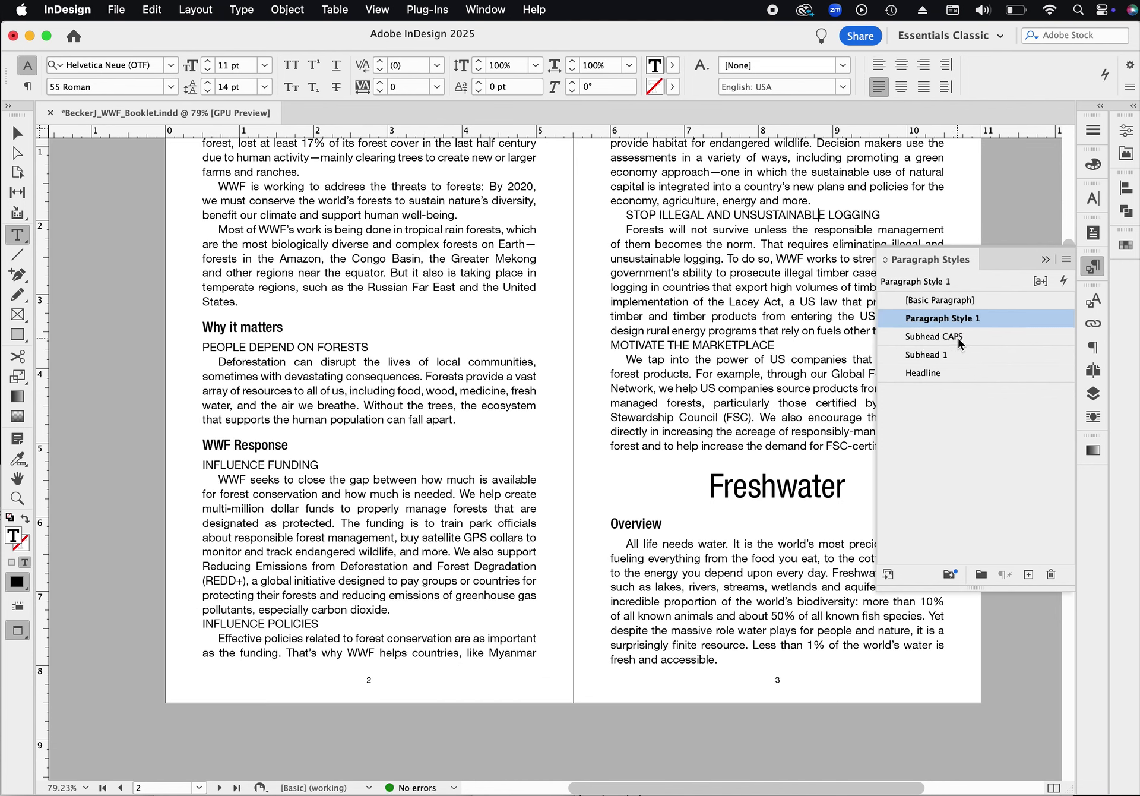
pyautogui.click(946, 336)
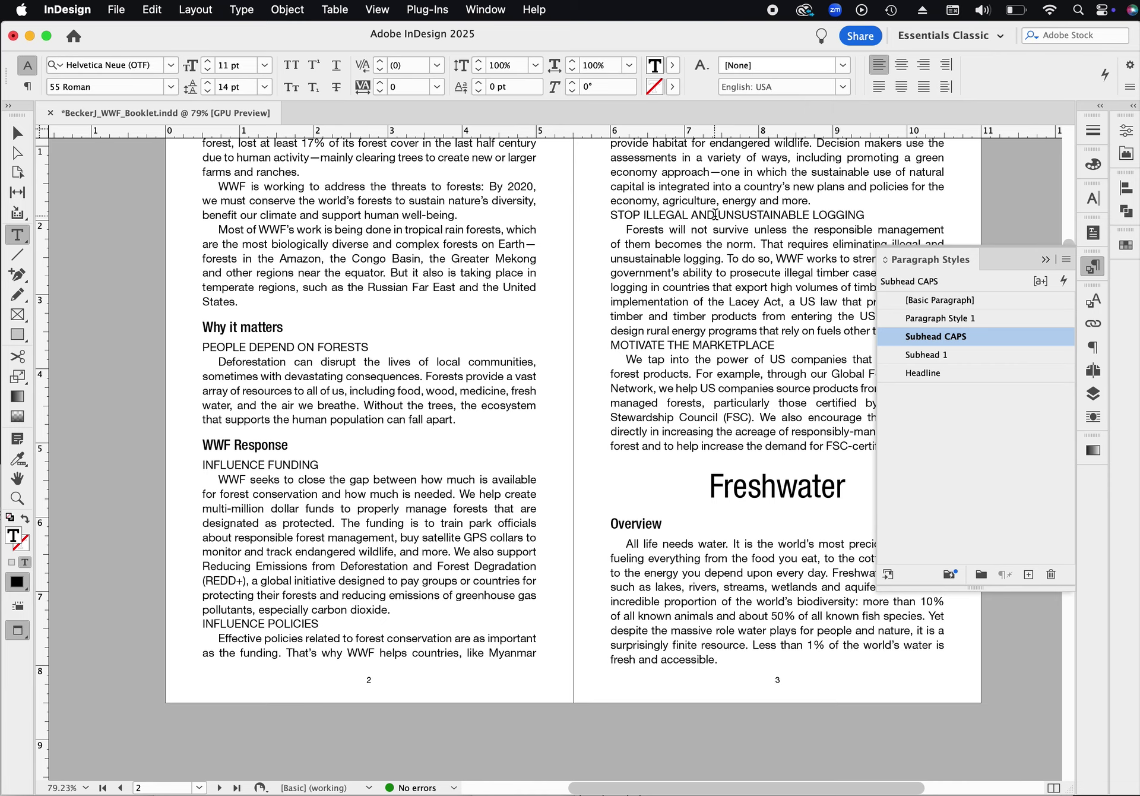
# Set the Subhead CAPS paragraph style's Space Before to 0.125 in, checking the spacing on both pages with the preview
pyautogui.doubleClick(1001, 336)
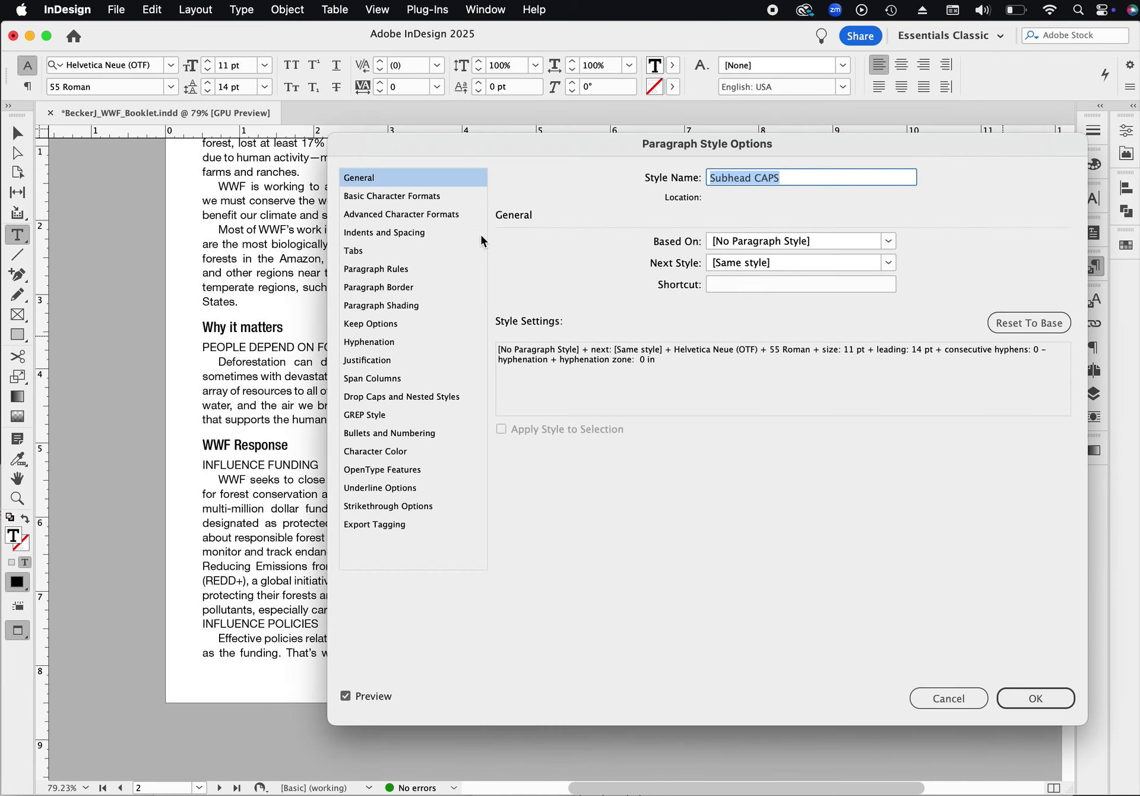
pyautogui.click(430, 235)
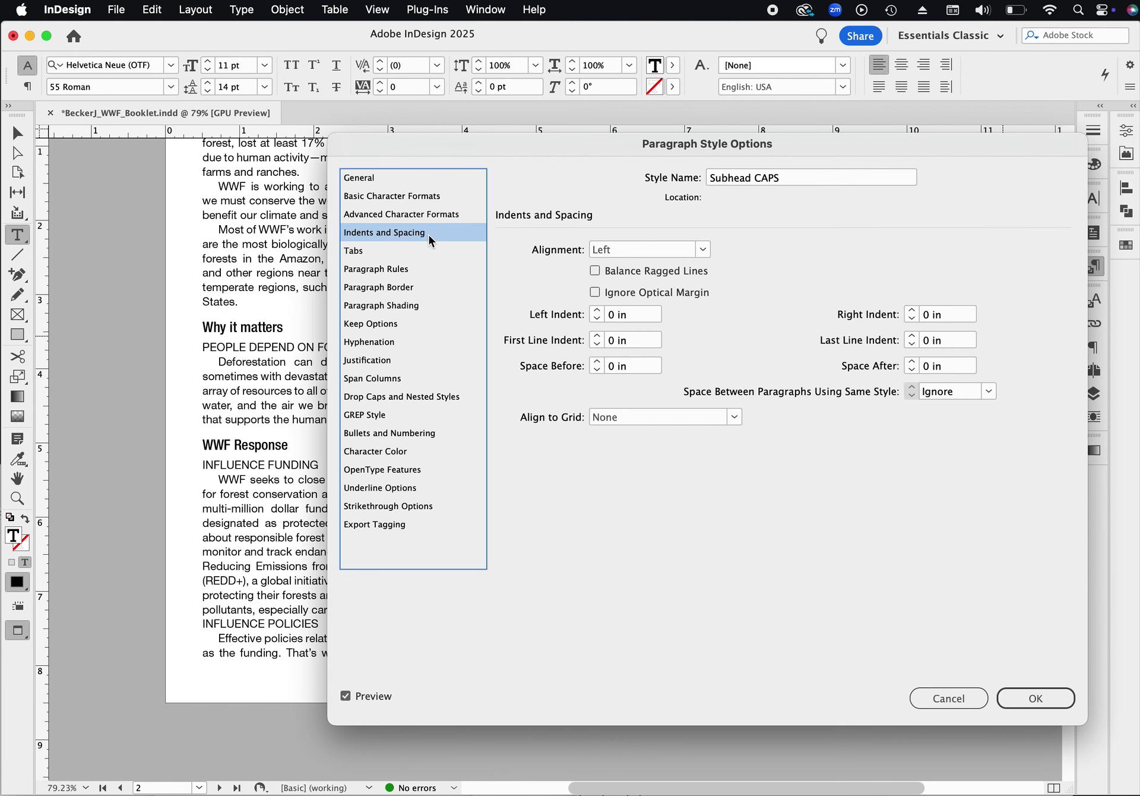
pyautogui.click(597, 362)
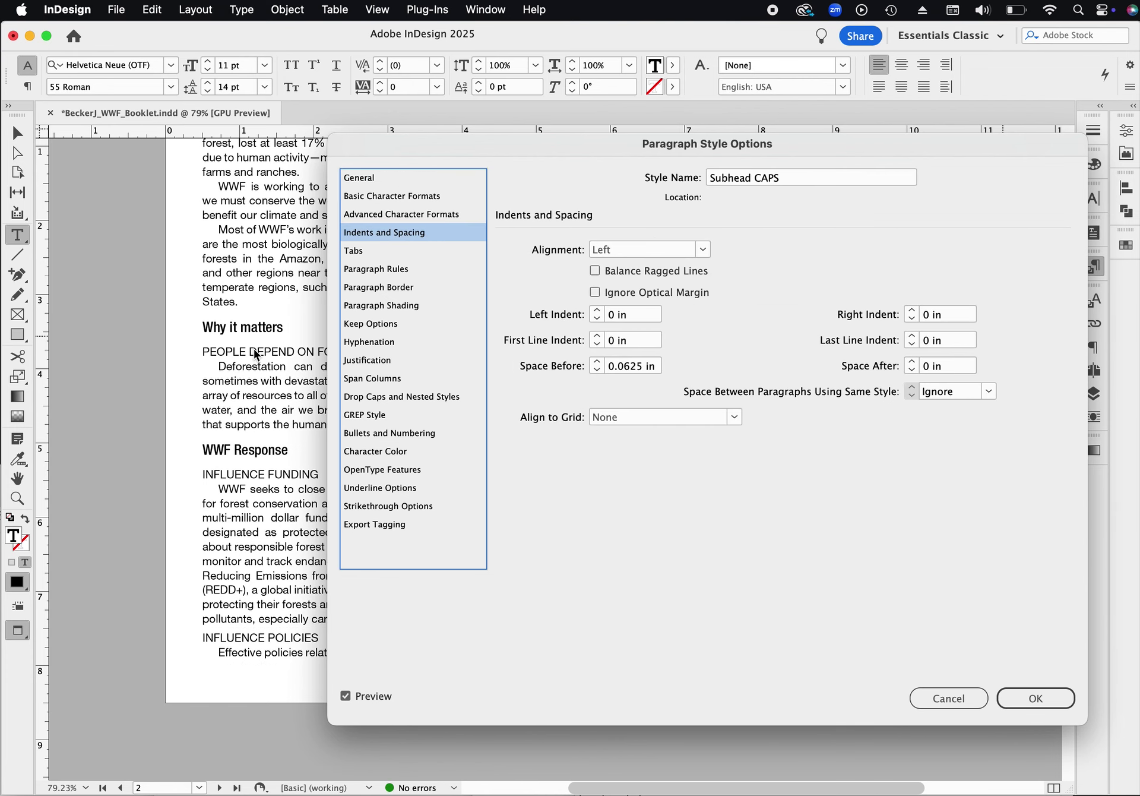
pyautogui.moveTo(341, 158); pyautogui.dragTo(481, 368)
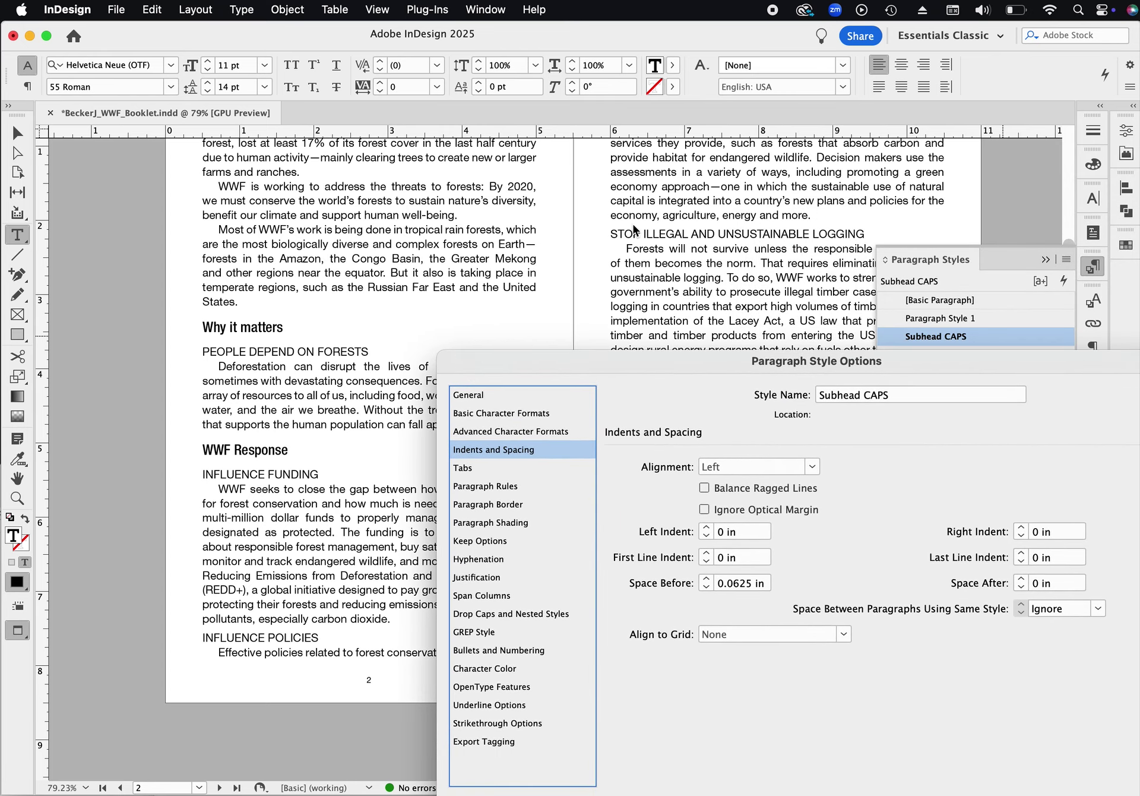
pyautogui.moveTo(646, 366); pyautogui.dragTo(559, 174)
pyautogui.click(622, 379)
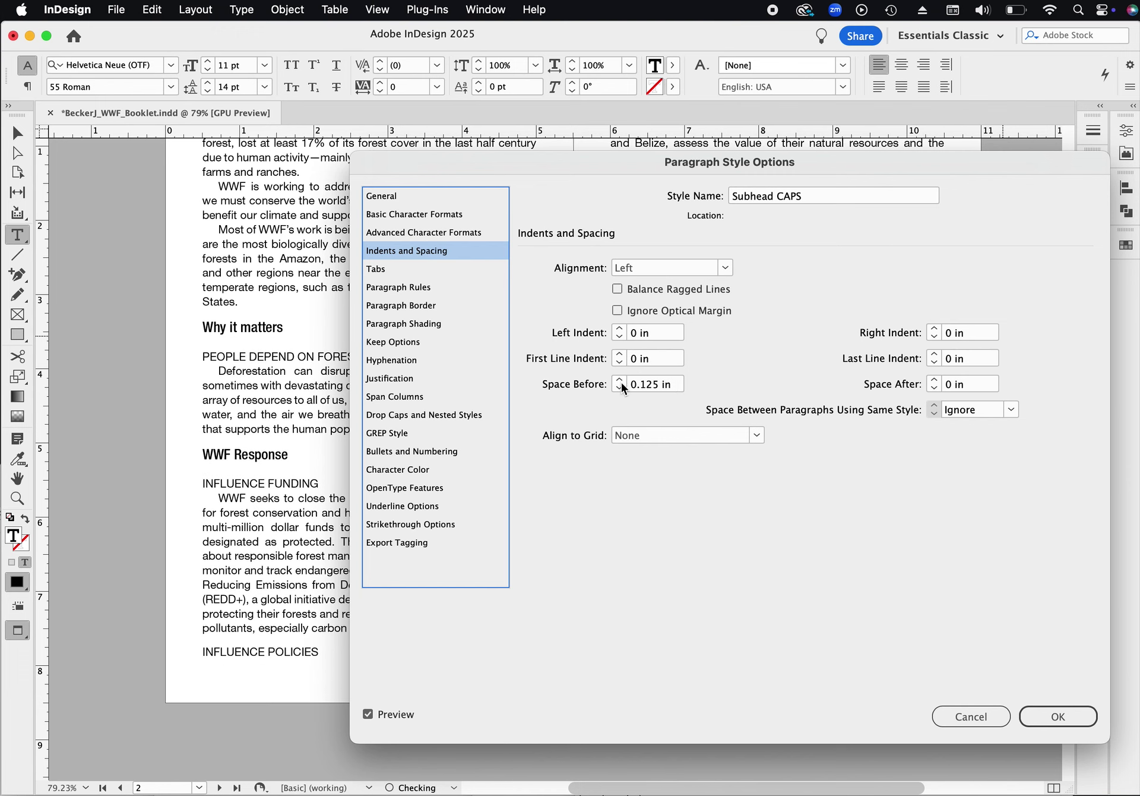
pyautogui.click(1058, 717)
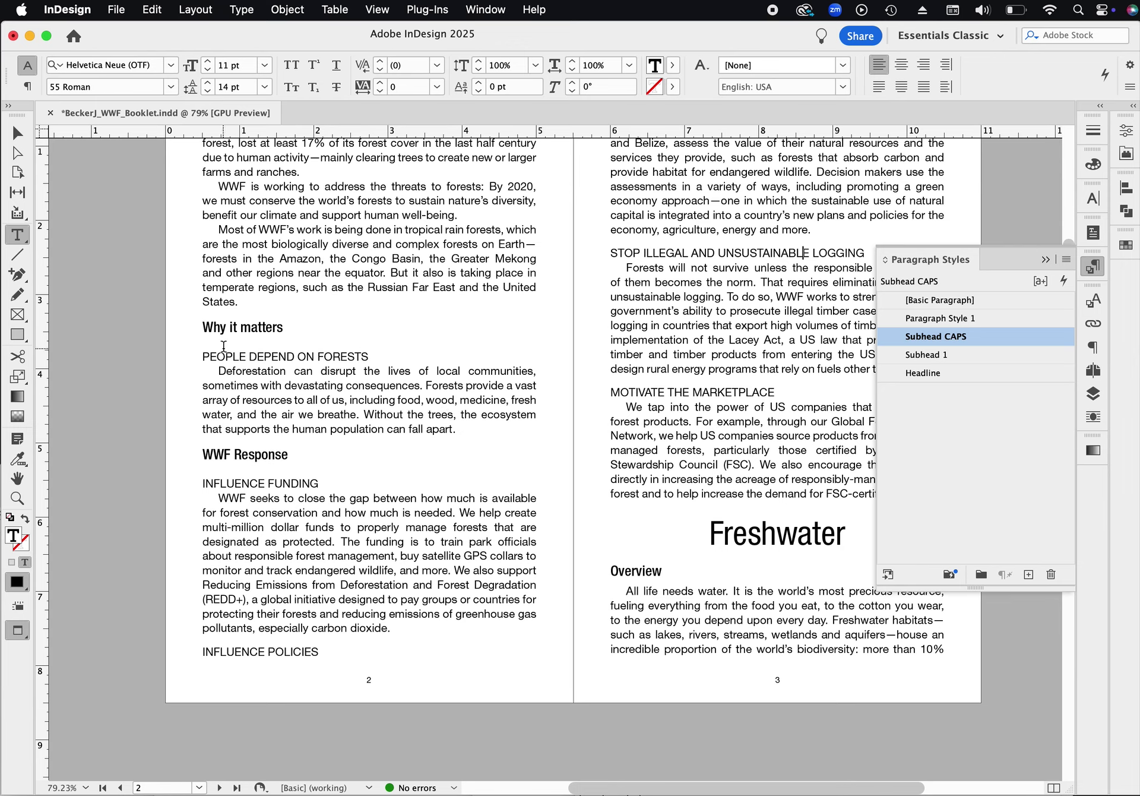
# With nothing selected, reorder the paragraph styles below [Basic Paragraph] as Headline, Subhead 1, Subhead CAPS, Paragraph Style 1
pyautogui.moveTo(237, 330); pyautogui.dragTo(267, 331)
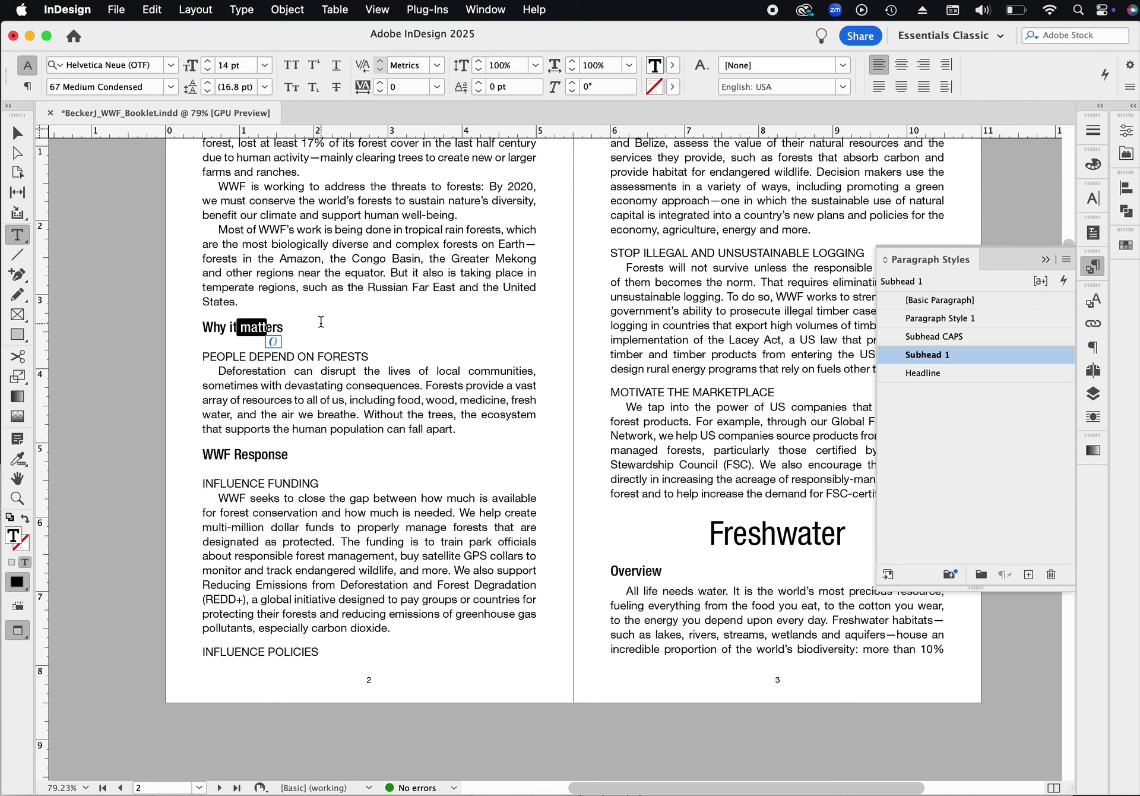
pyautogui.scroll(10, 320, 321)
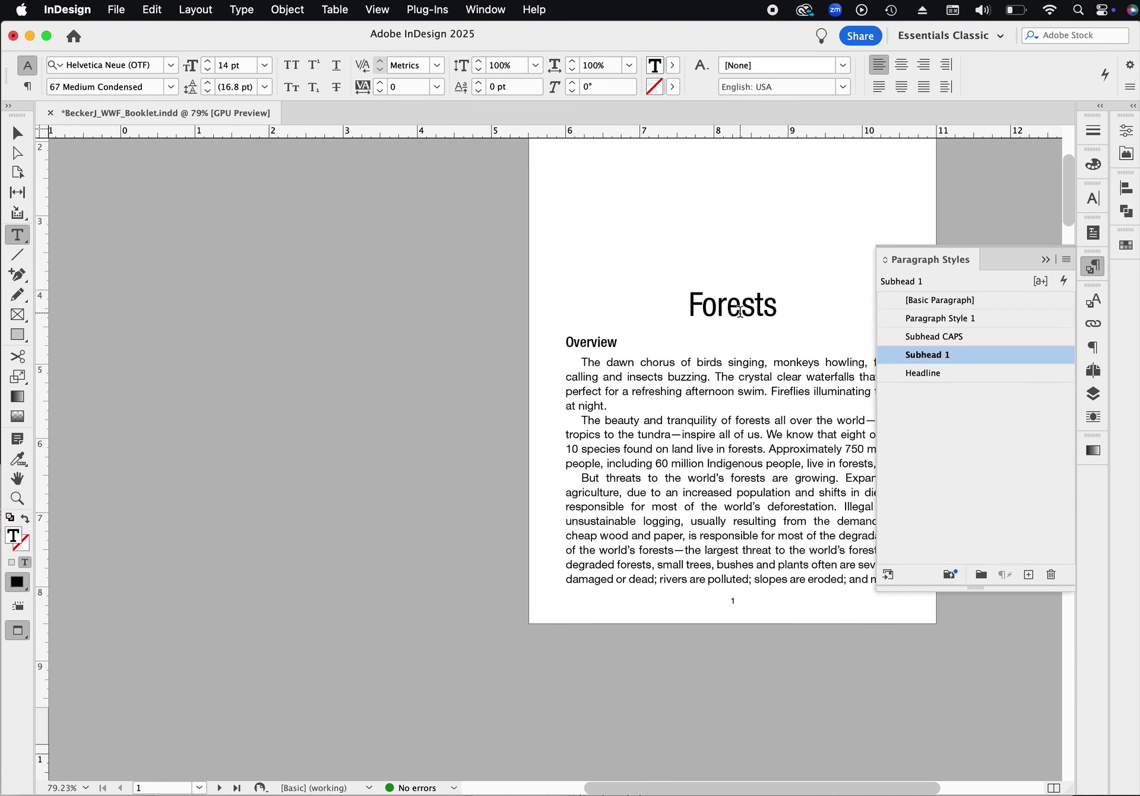
pyautogui.click(613, 375)
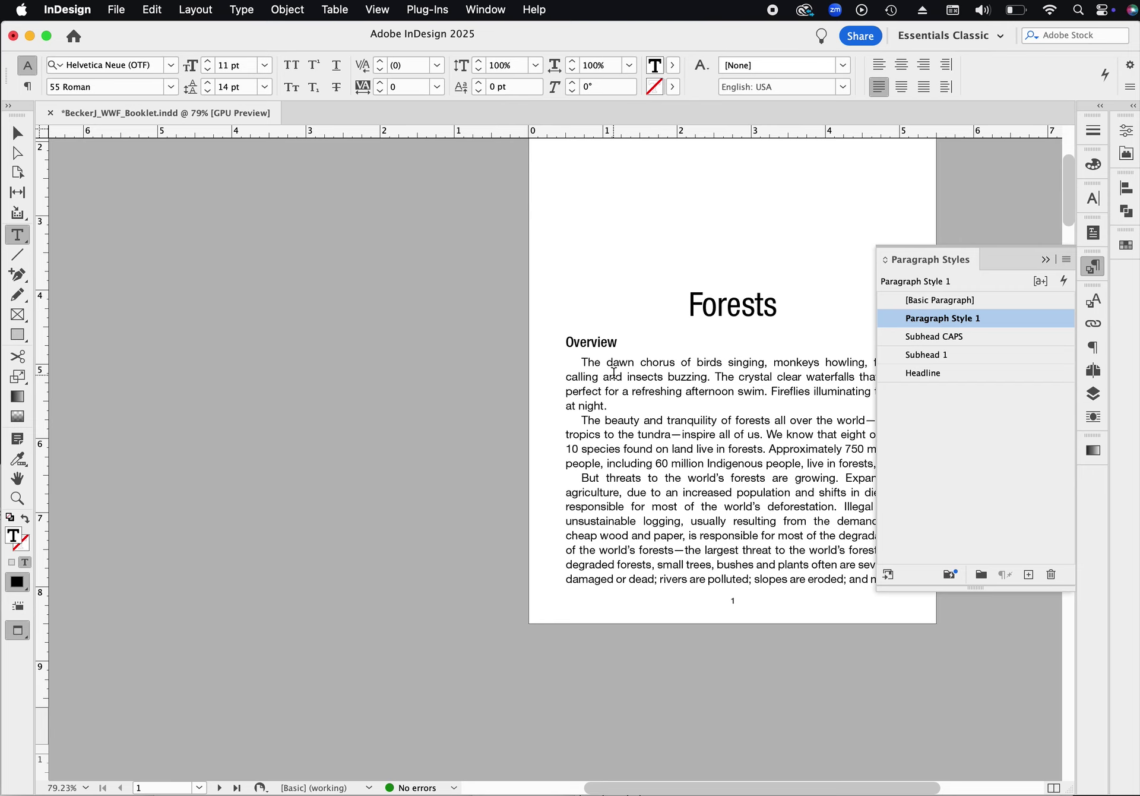
pyautogui.click(17, 132)
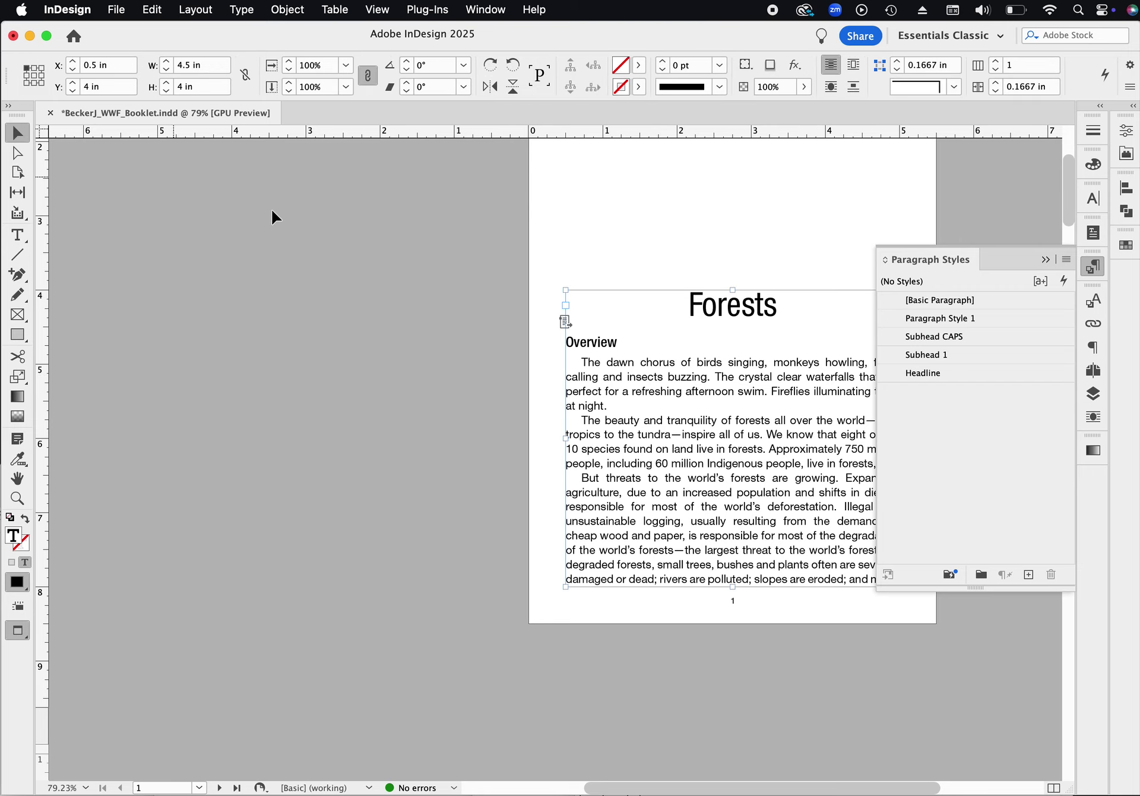
pyautogui.click(272, 216)
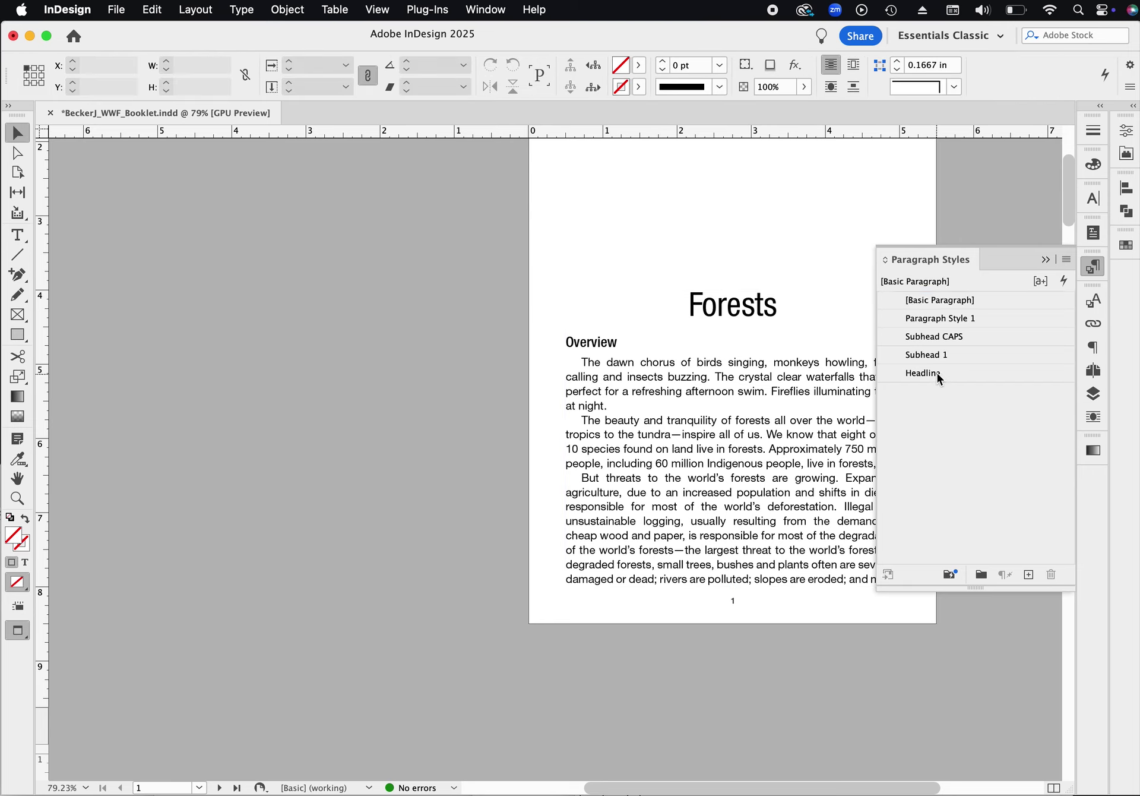
pyautogui.moveTo(928, 372); pyautogui.dragTo(942, 308)
pyautogui.moveTo(935, 372); pyautogui.dragTo(946, 325)
pyautogui.moveTo(931, 374); pyautogui.dragTo(925, 355)
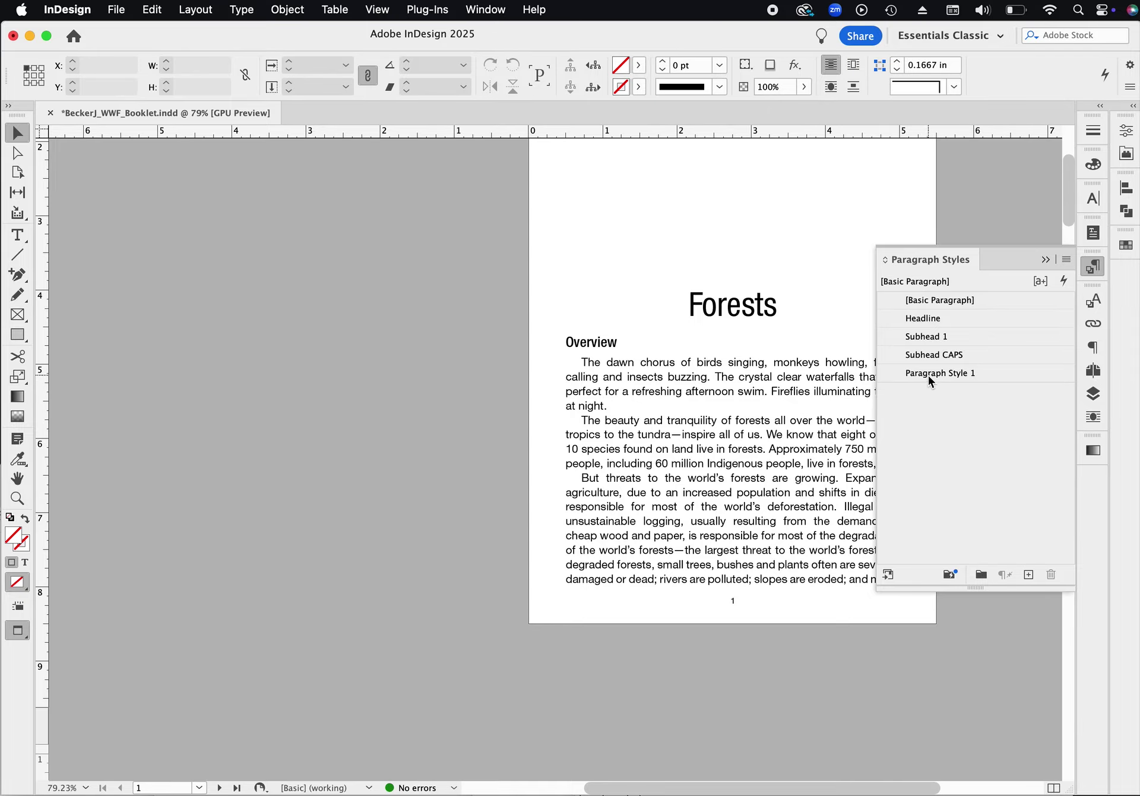
# Duplicate the Subhead 1 style of the "Why it matters" heading on page 2 and name the copy "Subhead 1 with line"
pyautogui.scroll(-10, 575, 359)
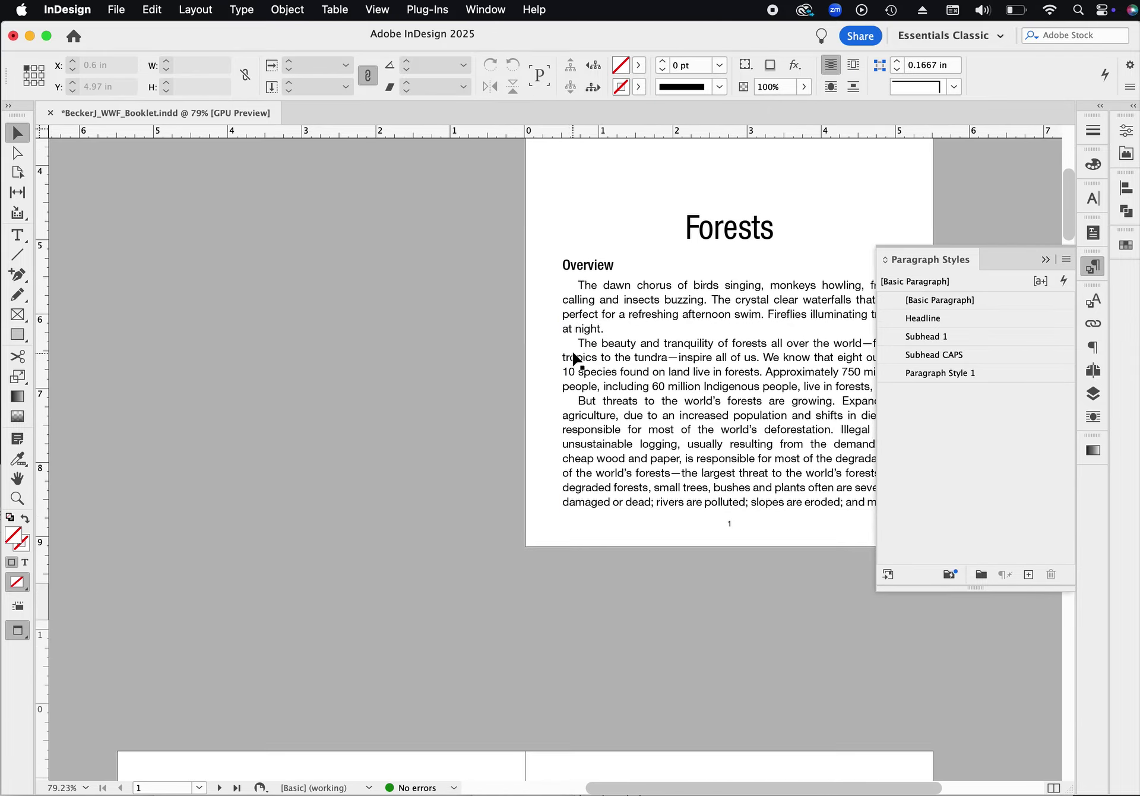
pyautogui.scroll(3, 575, 354)
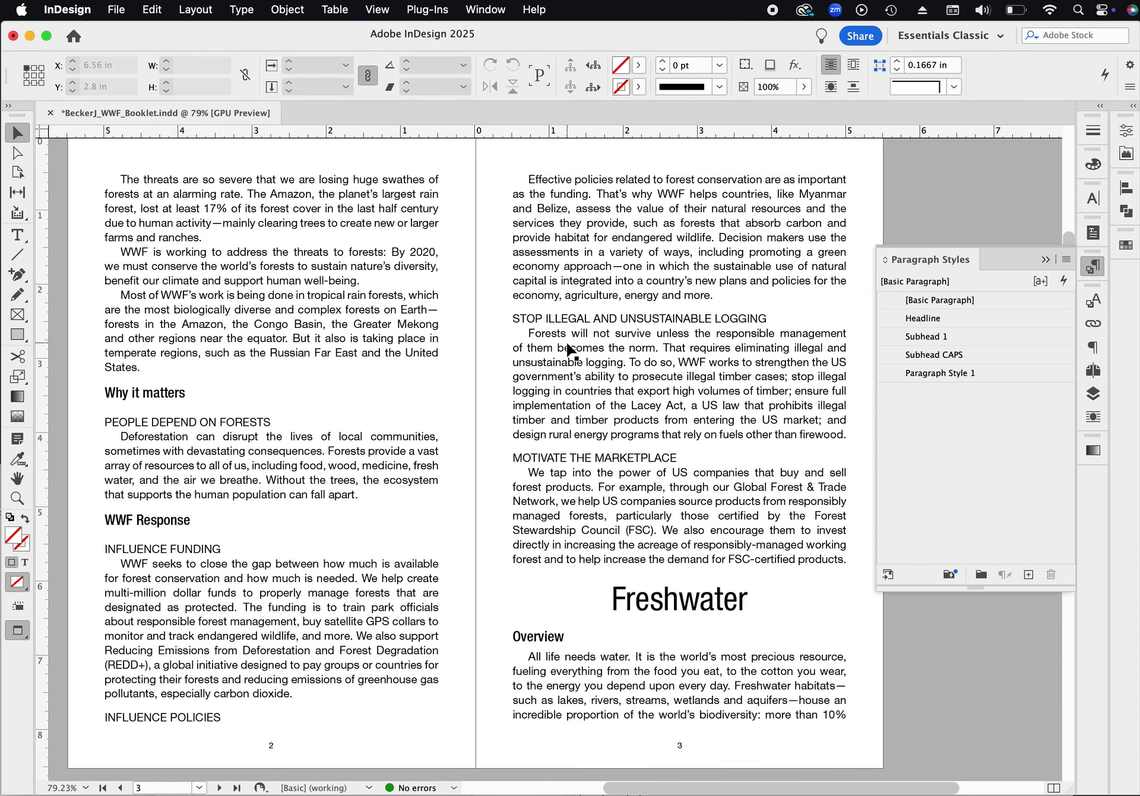
pyautogui.scroll(-1, 567, 349)
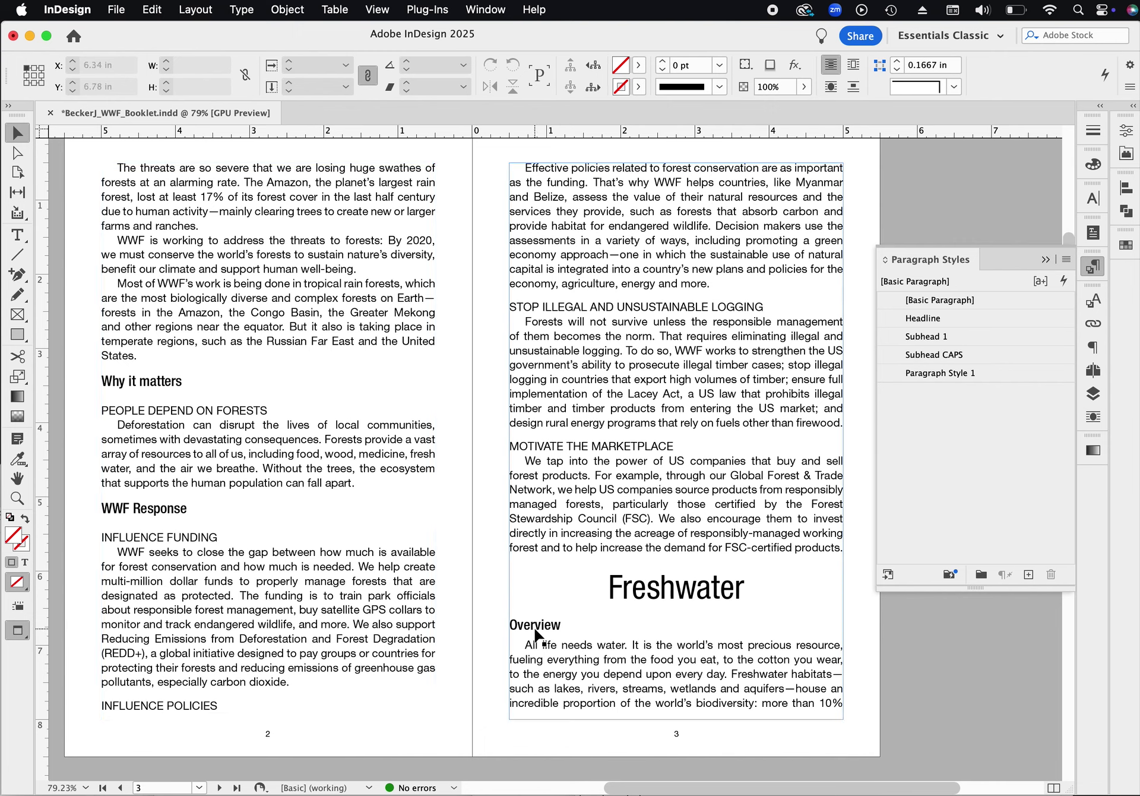
pyautogui.doubleClick(151, 381)
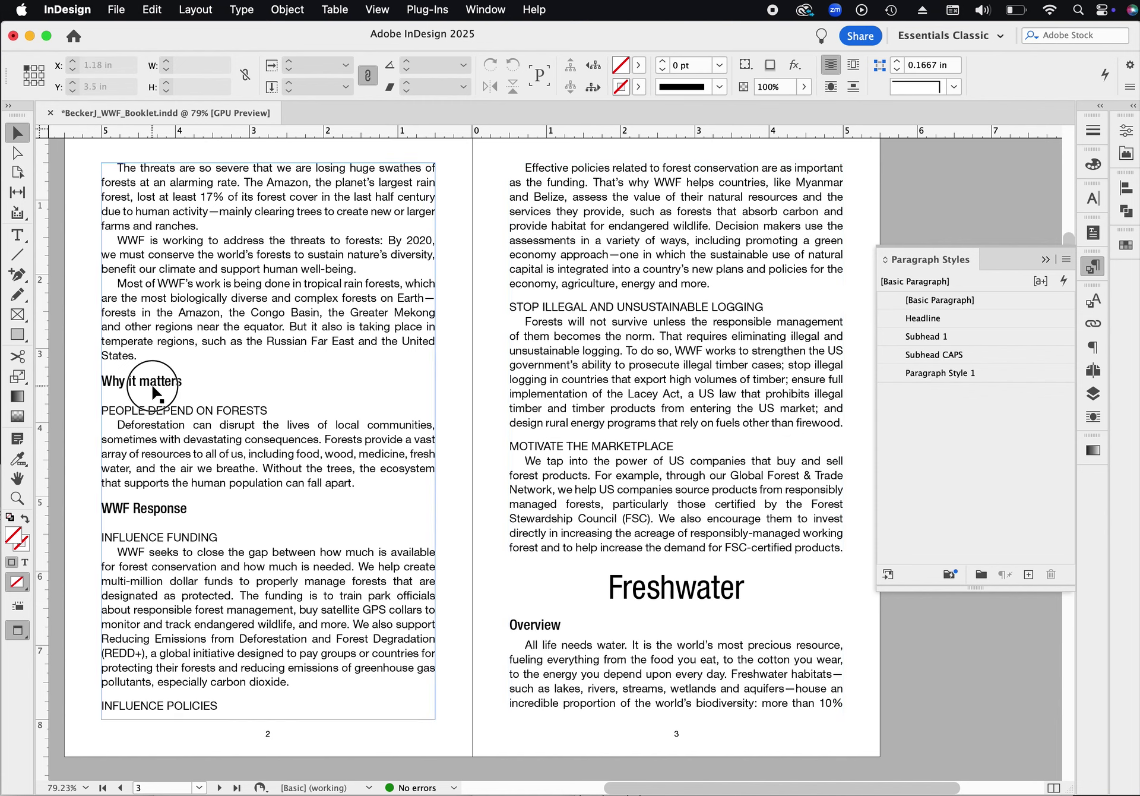
pyautogui.click(151, 382)
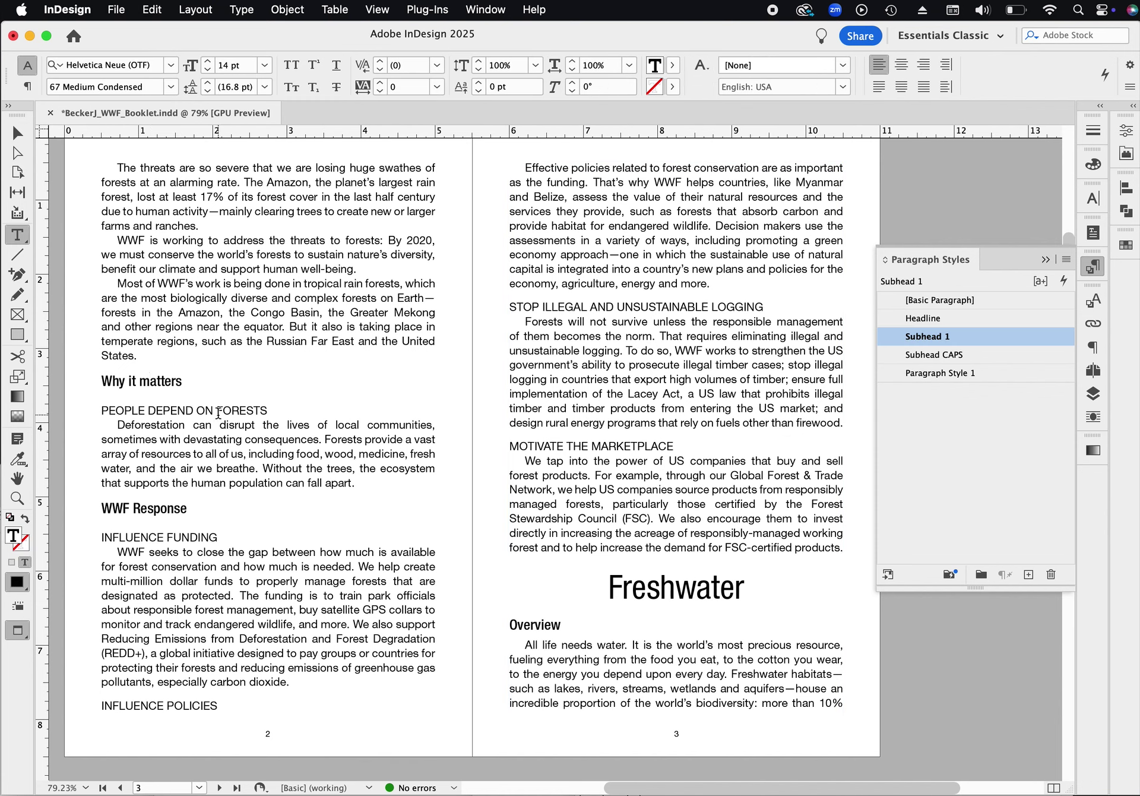
pyautogui.moveTo(161, 382); pyautogui.dragTo(127, 383)
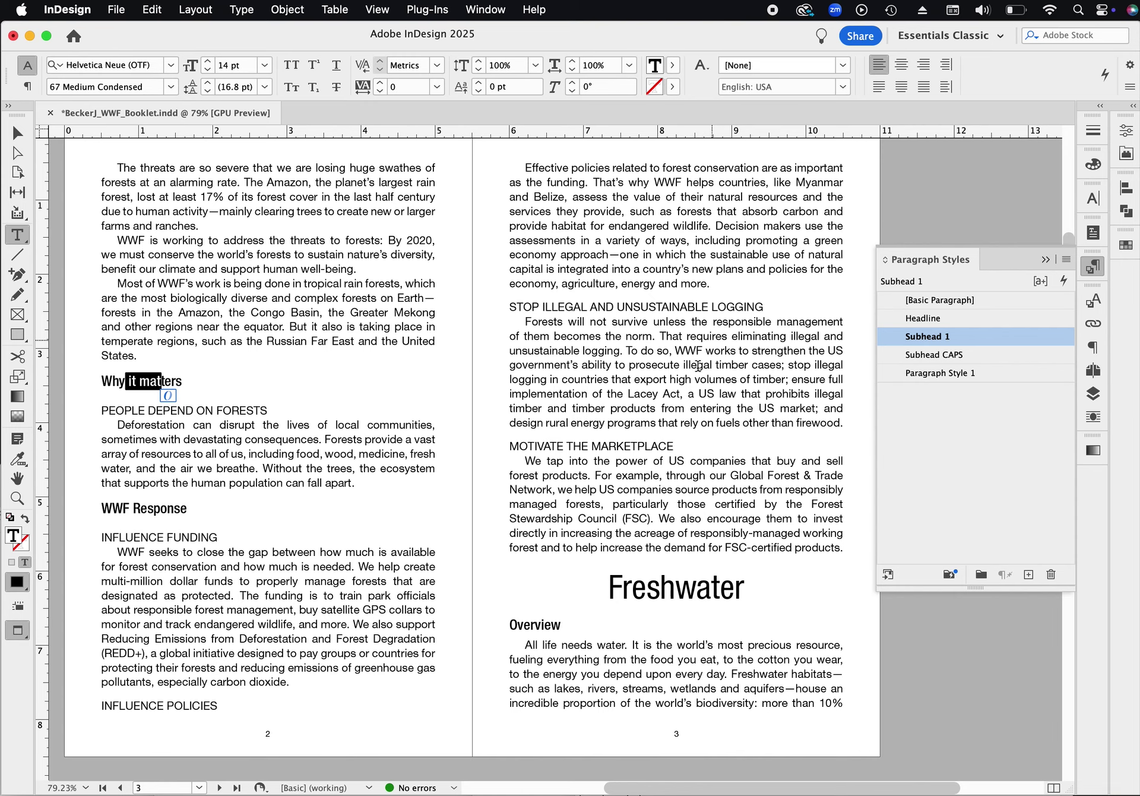
pyautogui.click(1067, 260)
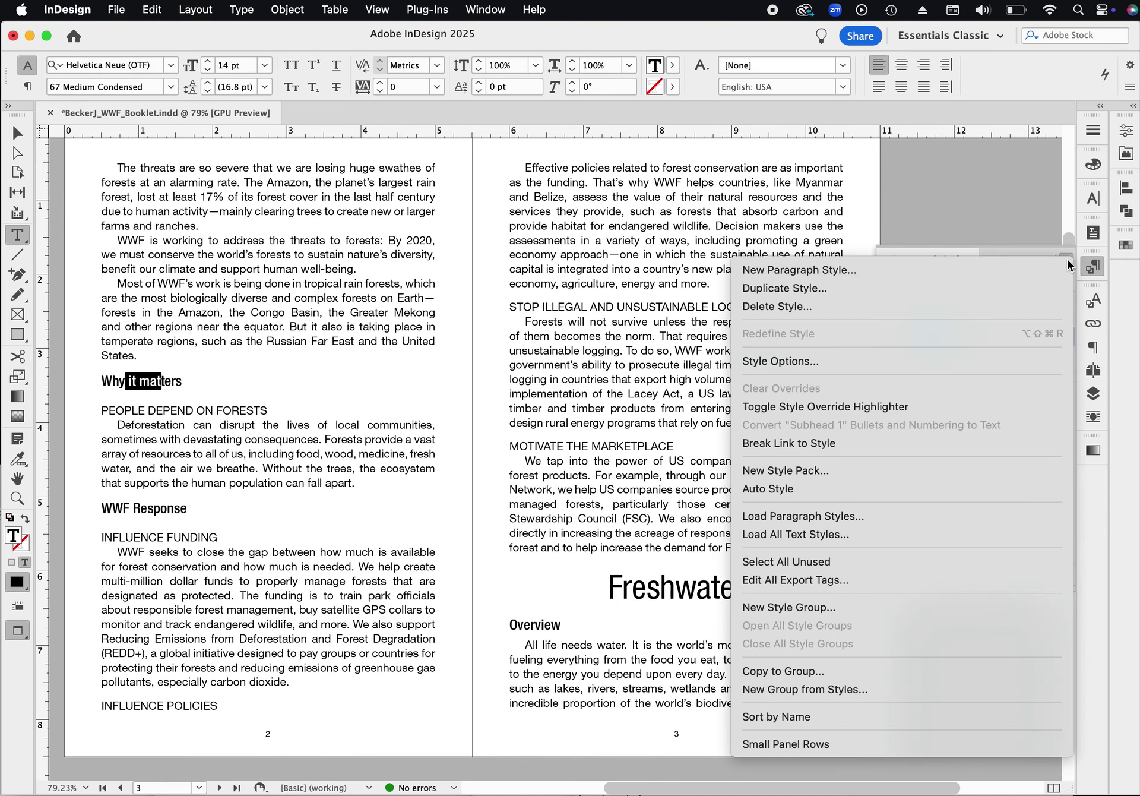
pyautogui.click(965, 288)
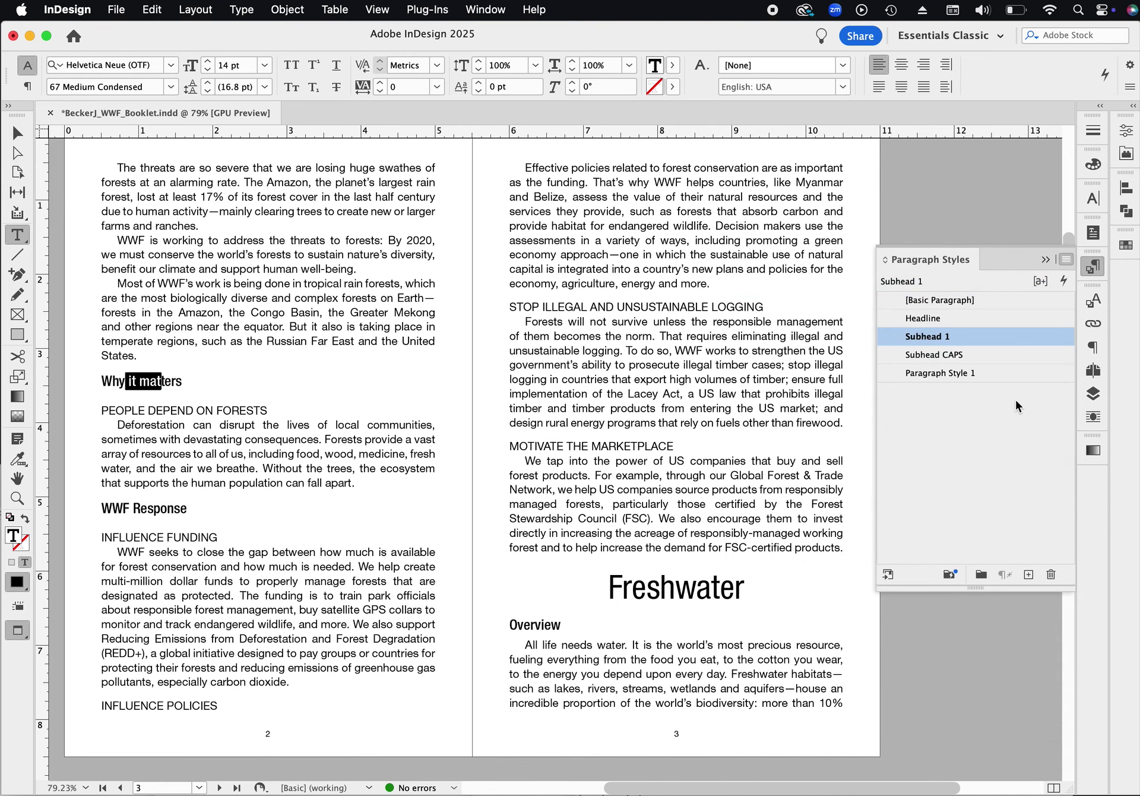
pyautogui.doubleClick(797, 196)
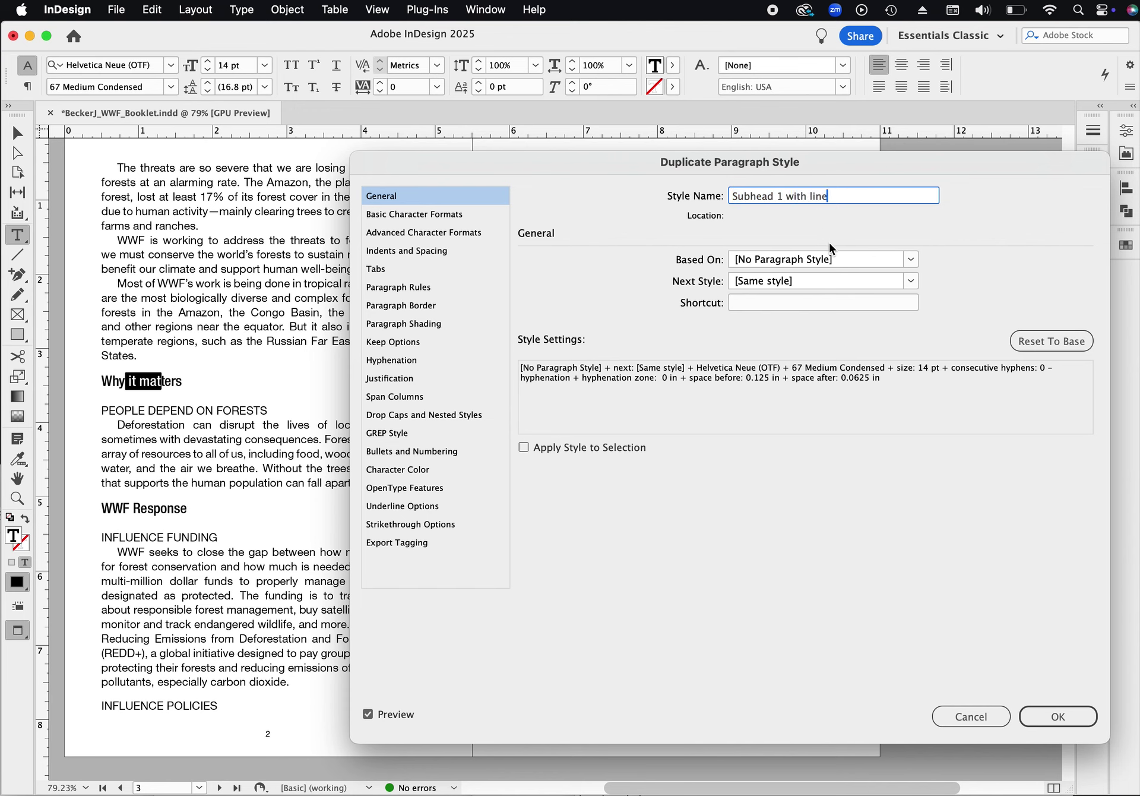
pyautogui.write('with line')
pyautogui.click(1057, 716)
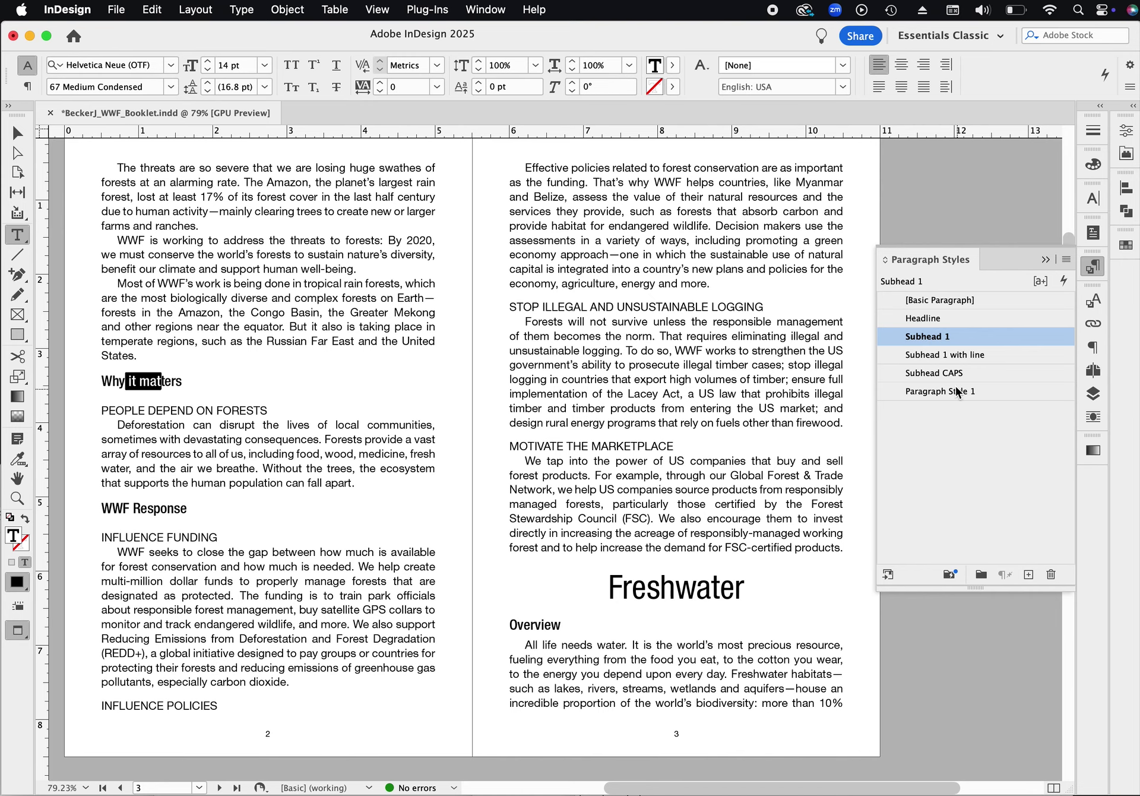
# Apply Subhead 1 with line to "Why it matters" on page 2 and turn on the style's Rule Below with an offset of 0.0625 in
pyautogui.click(970, 355)
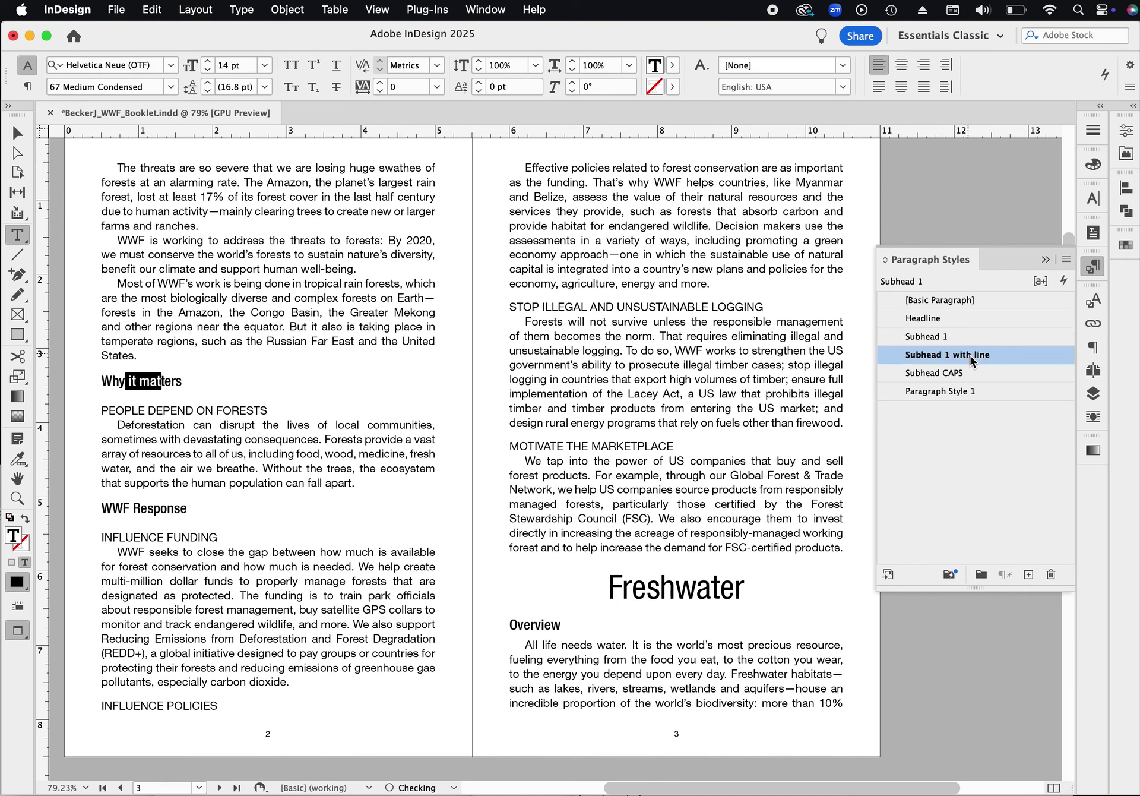
pyautogui.doubleClick(1022, 354)
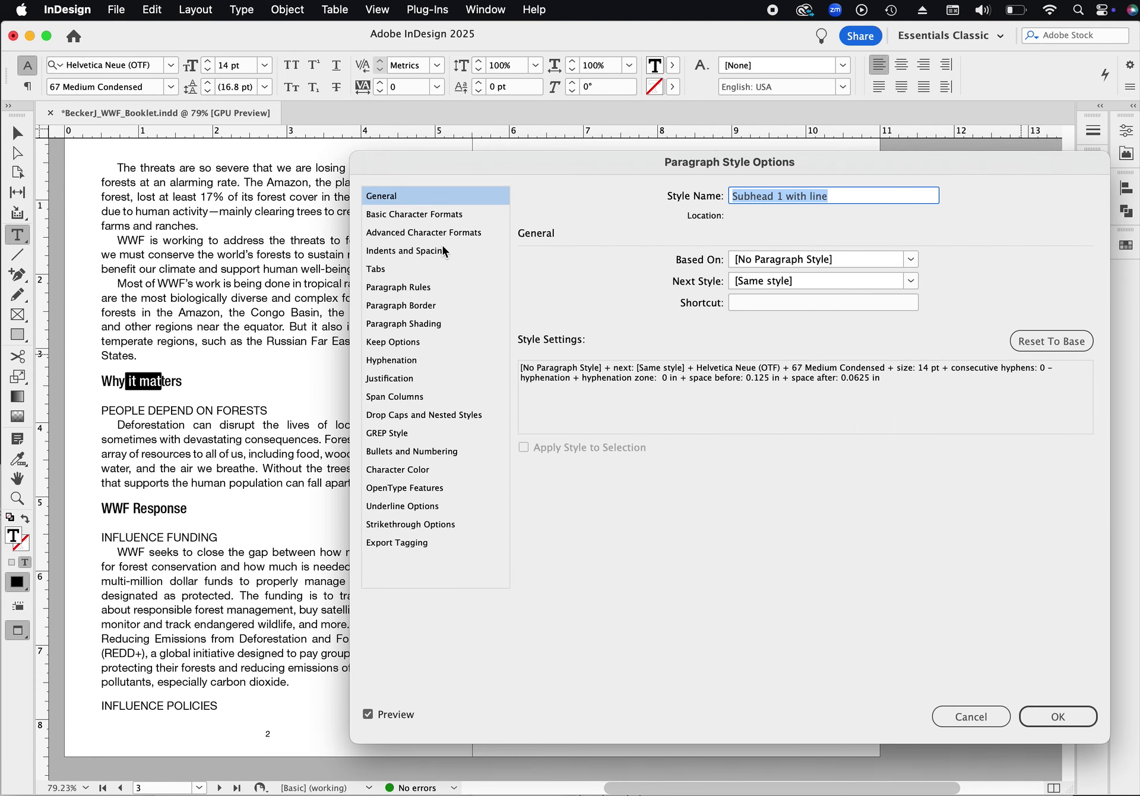
pyautogui.click(427, 289)
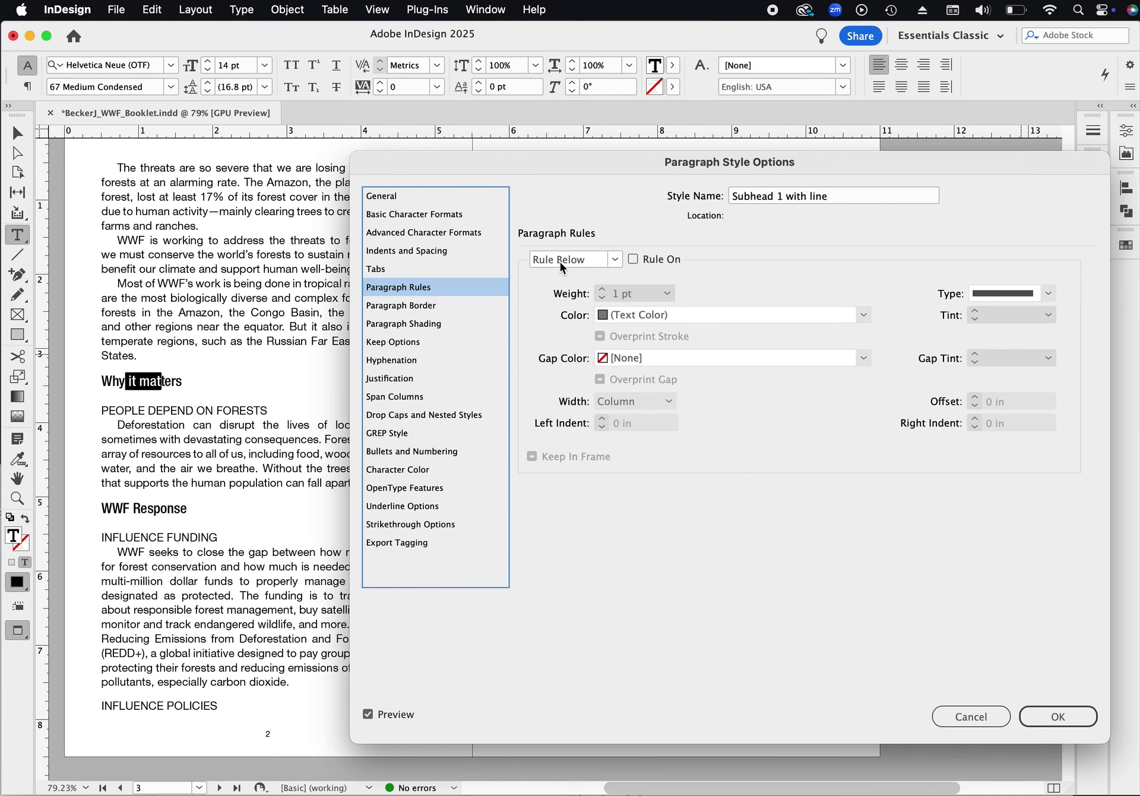
pyautogui.click(633, 260)
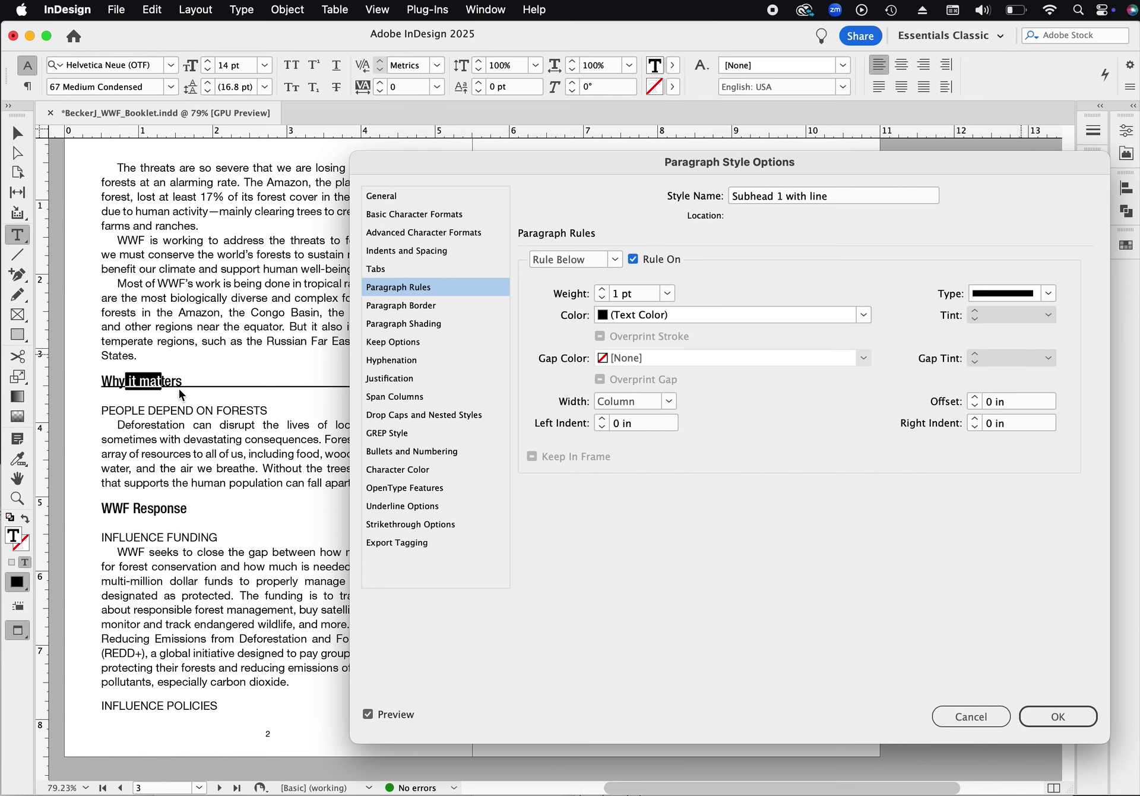
pyautogui.click(976, 398)
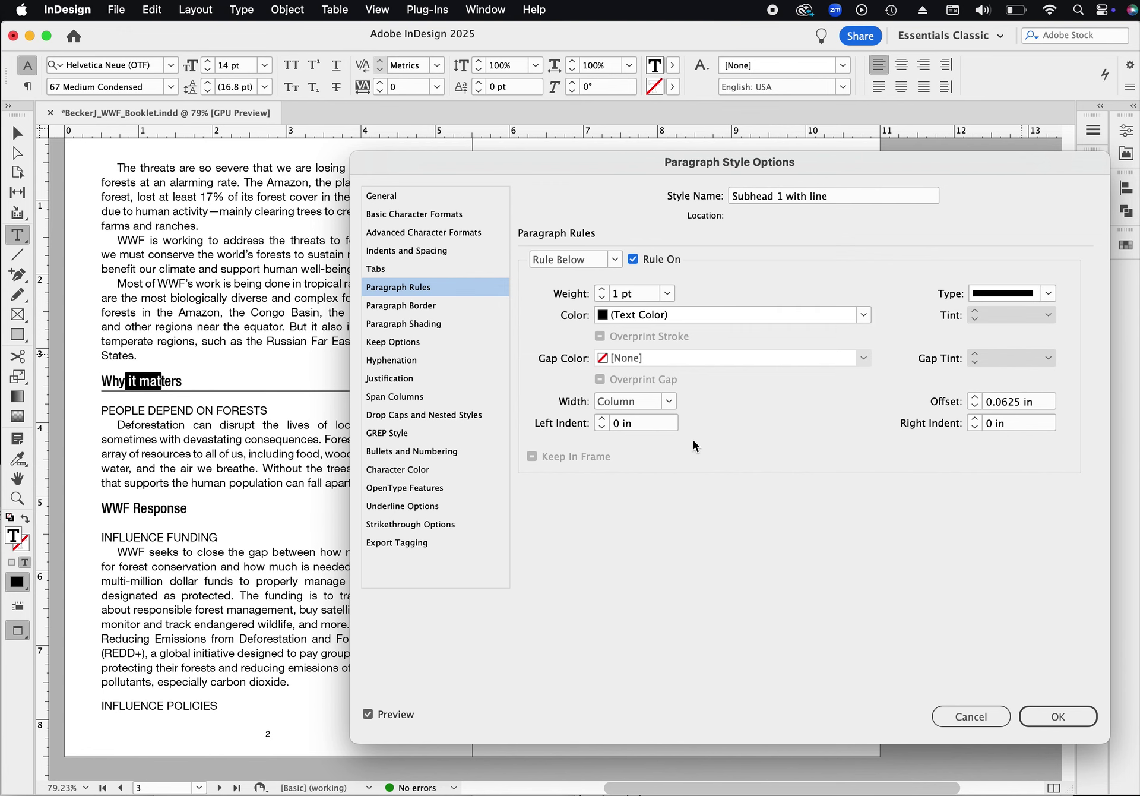
pyautogui.click(1065, 718)
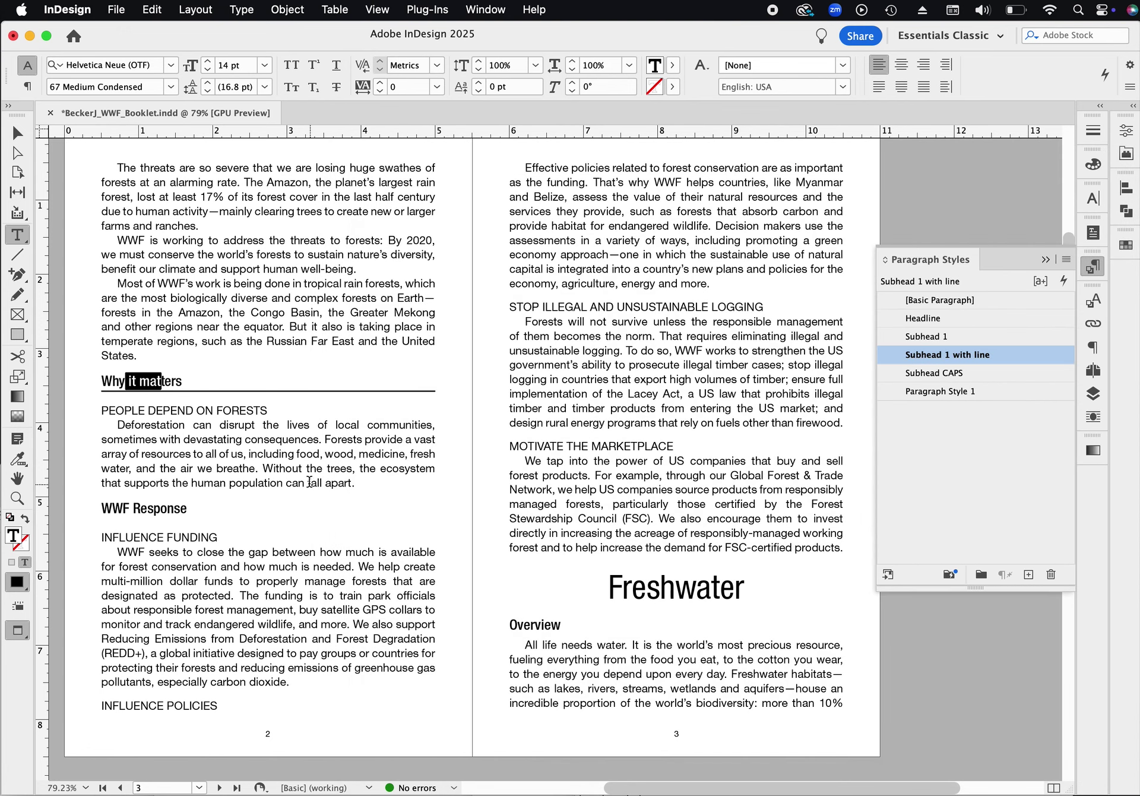
# Apply the Subhead 1 with line style to "WWF Response" on page 2 and "Why it matters" on page 4
pyautogui.click(148, 508)
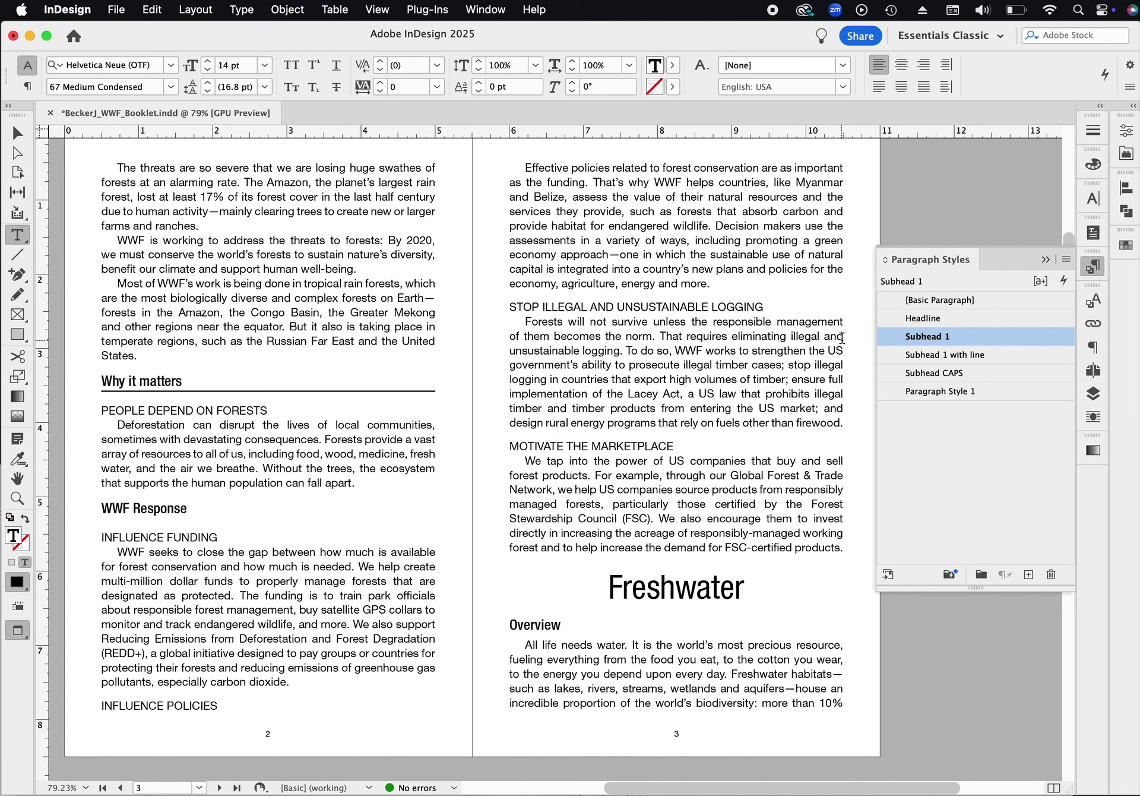
pyautogui.click(925, 355)
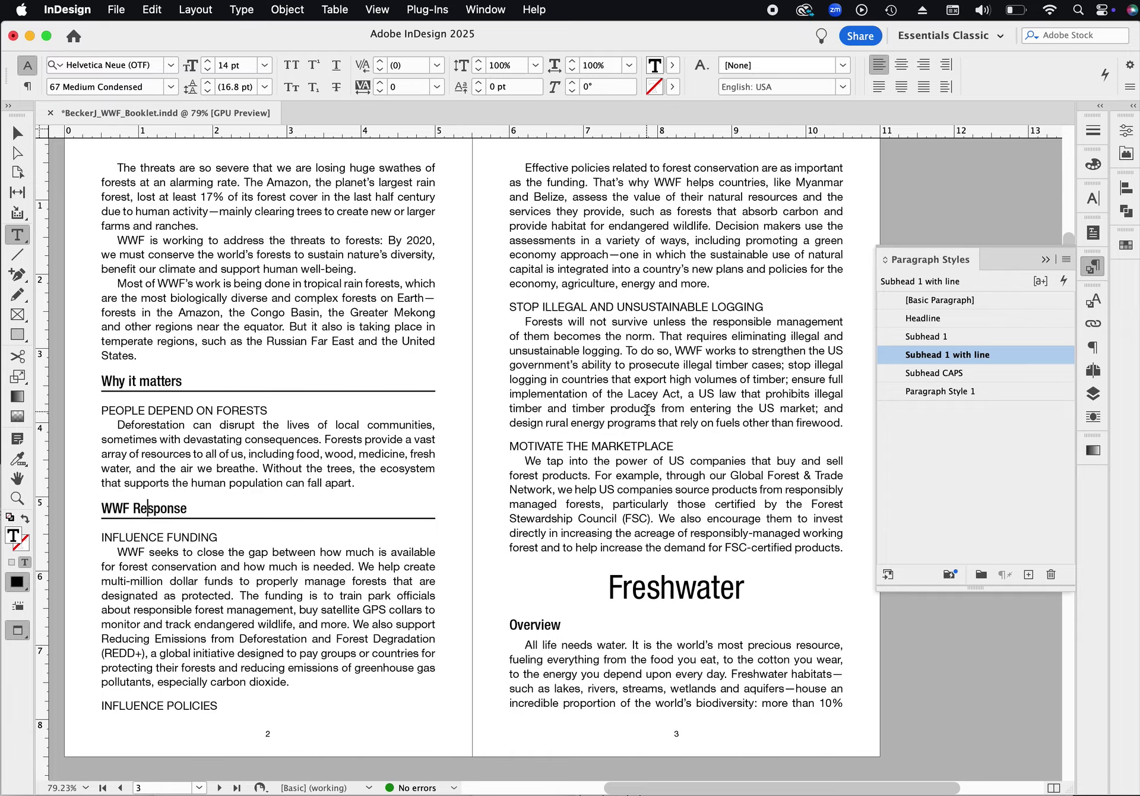
pyautogui.scroll(-4, 645, 408)
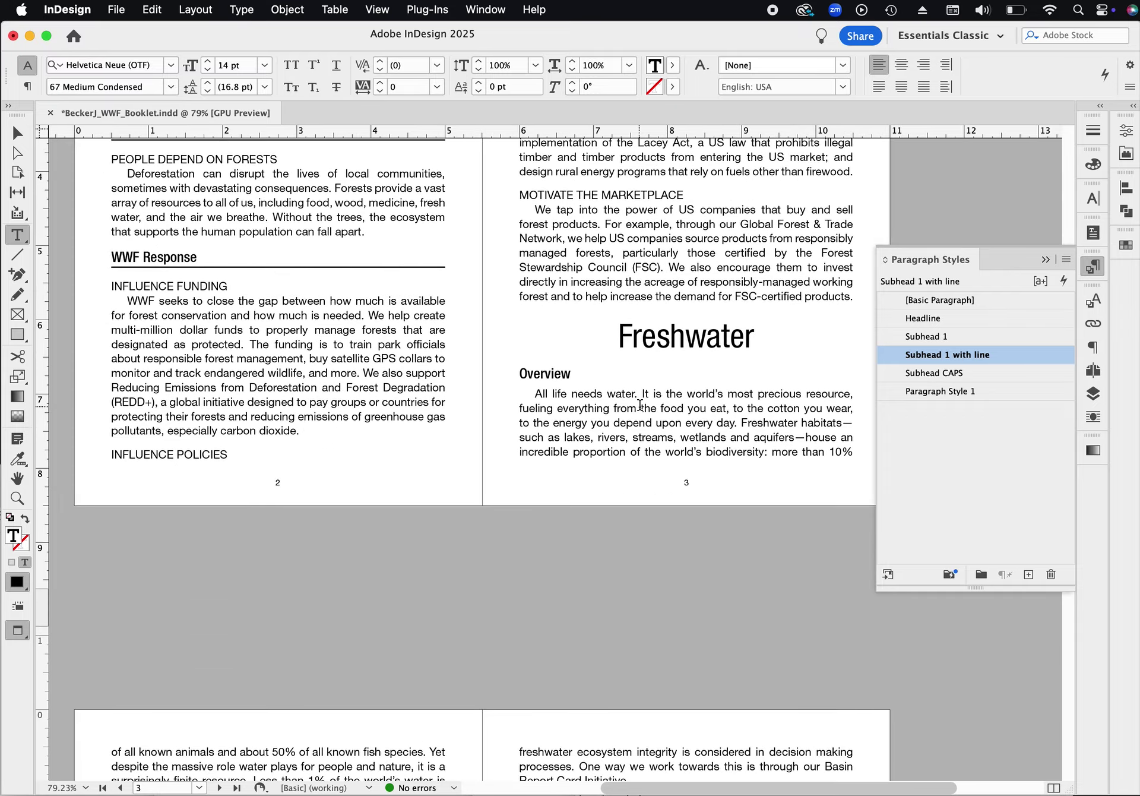
pyautogui.scroll(8, 642, 406)
pyautogui.scroll(-12, 640, 406)
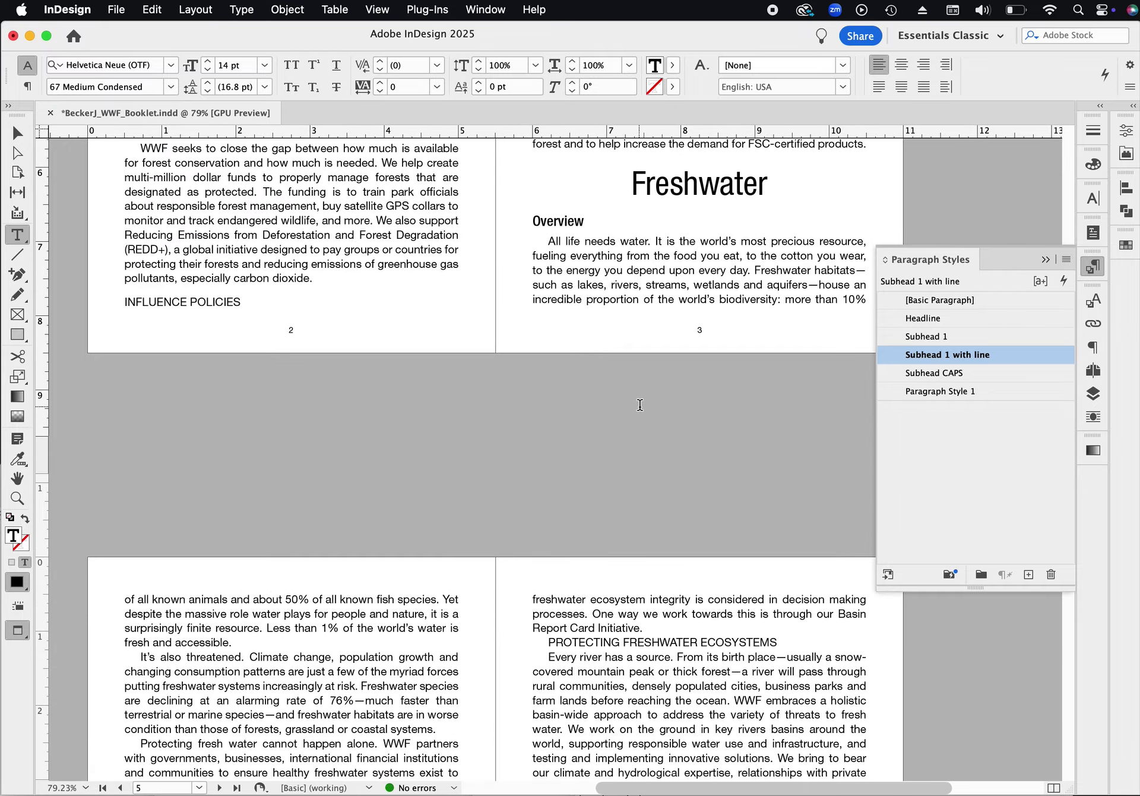
pyautogui.scroll(-6, 633, 304)
pyautogui.scroll(-2, 633, 304)
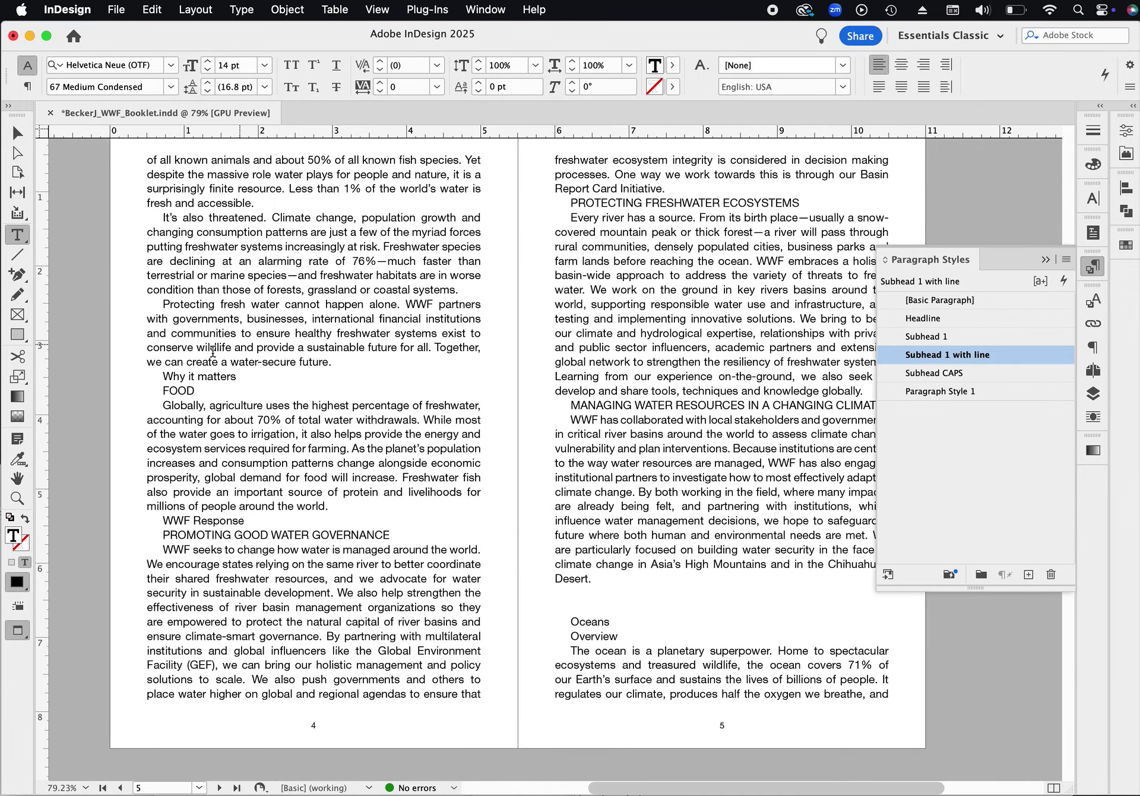
pyautogui.click(666, 385)
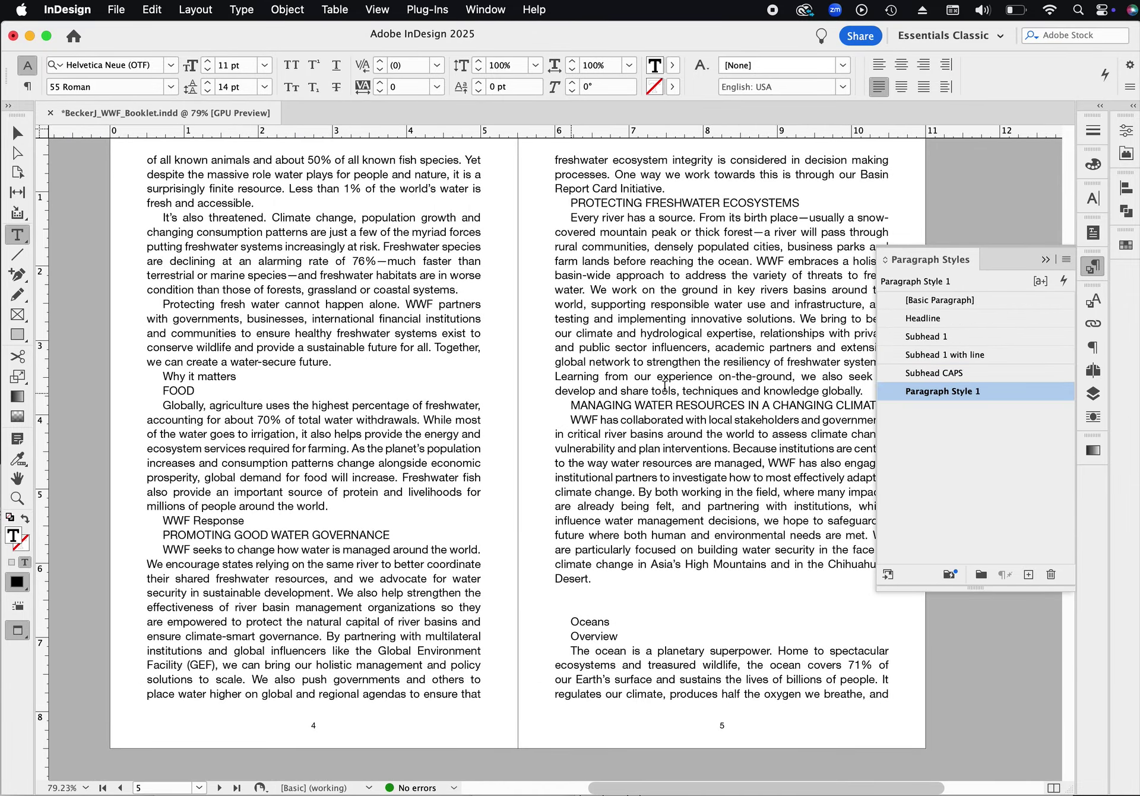
pyautogui.click(929, 346)
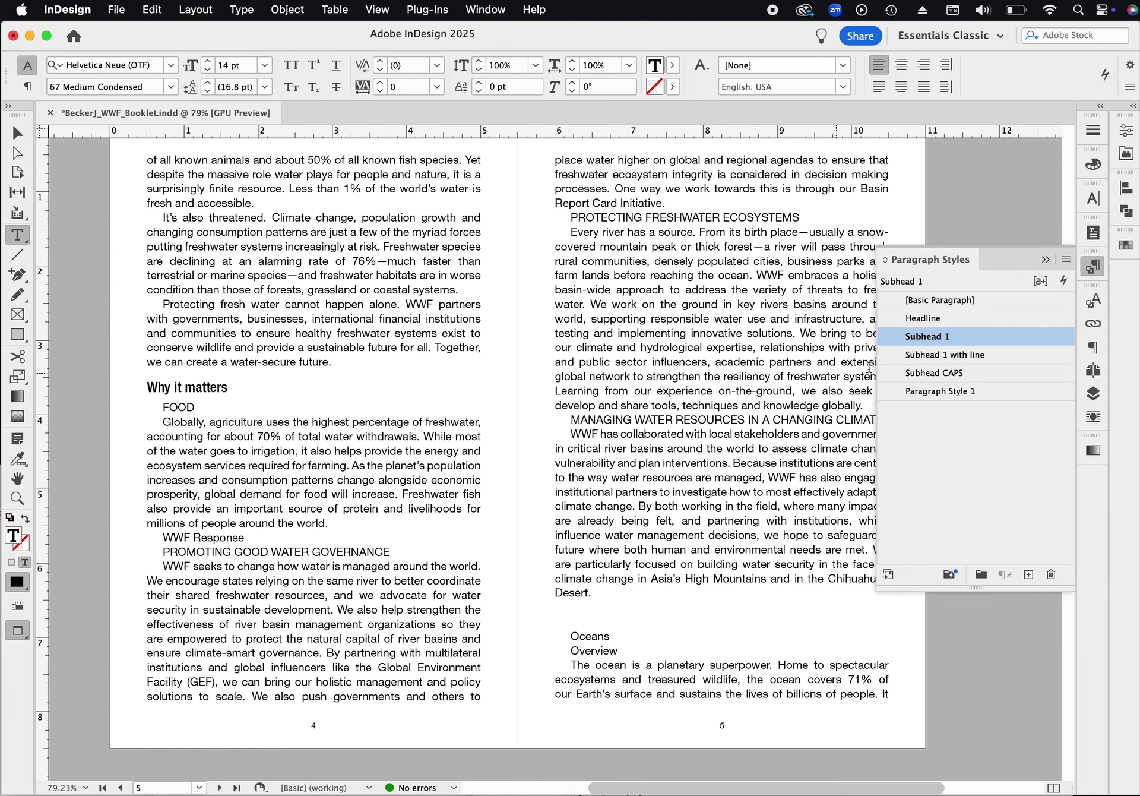
pyautogui.click(953, 356)
# On page 4, apply Subhead CAPS to "FOOD" and "PROMOTING GOOD WATER GOVERNANCE", and Subhead 1 with line to "WWF Response"
pyautogui.click(186, 407)
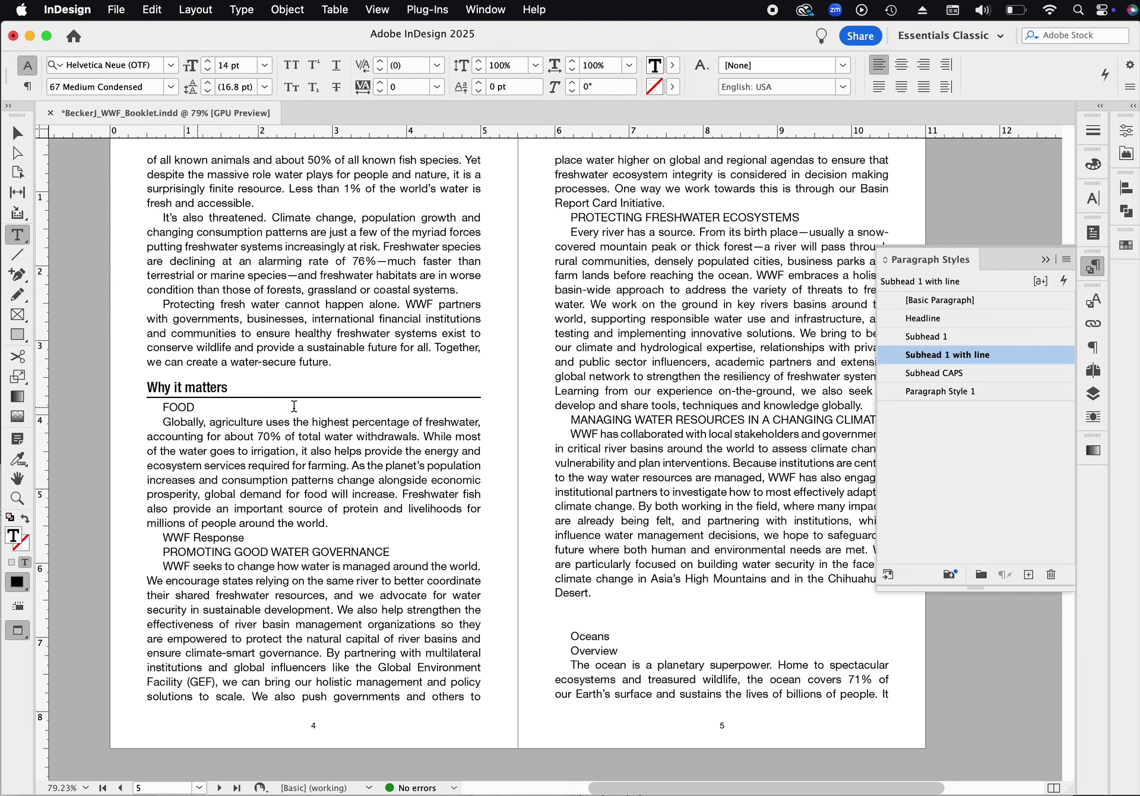
pyautogui.click(974, 374)
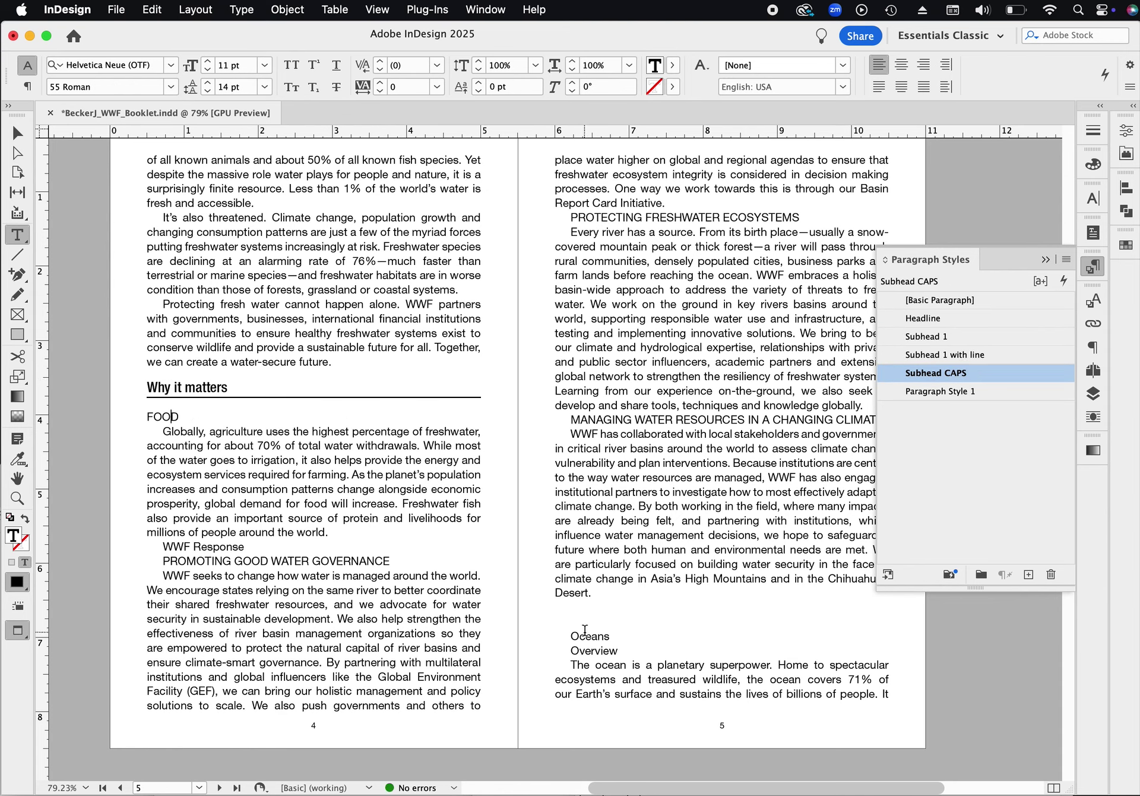
pyautogui.click(364, 561)
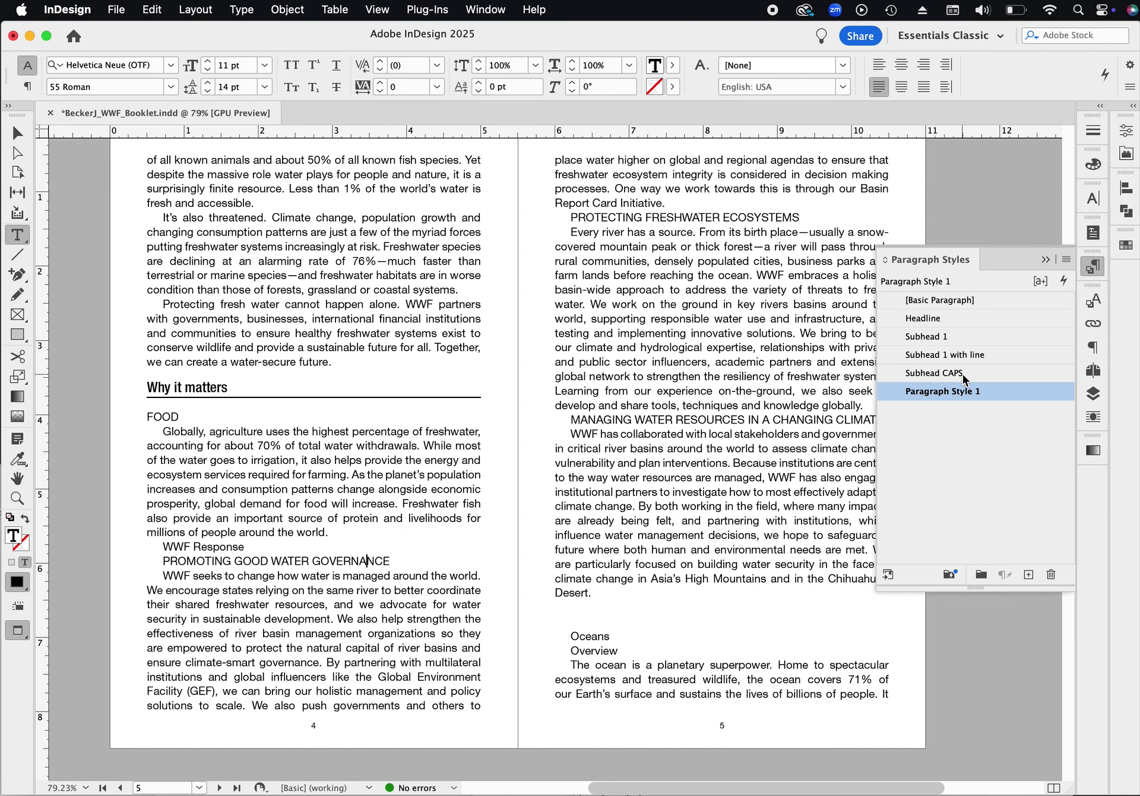
pyautogui.click(962, 373)
pyautogui.click(225, 546)
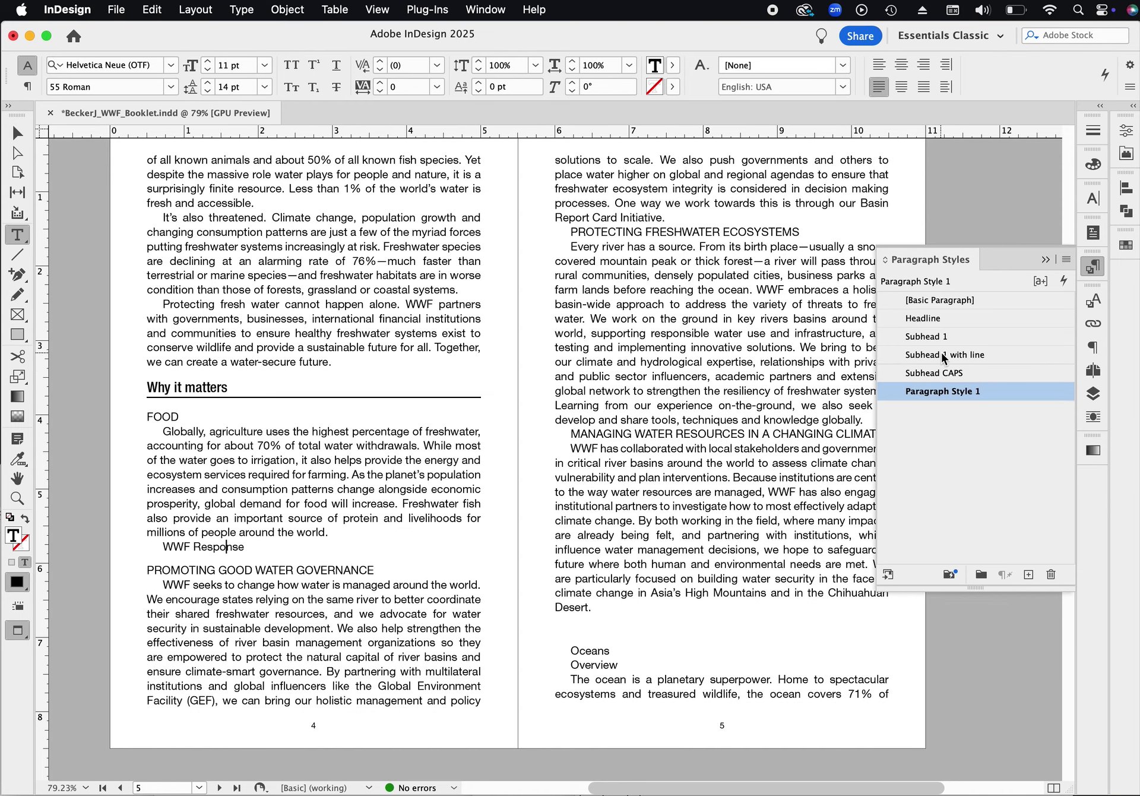
pyautogui.click(946, 355)
# Apply Subhead CAPS to "PROTECTING FRESHWATER ECOSYSTEMS" and "MANAGING WATER RESOURCES IN A CHANGING CLIMATE" on page 5
pyautogui.click(623, 246)
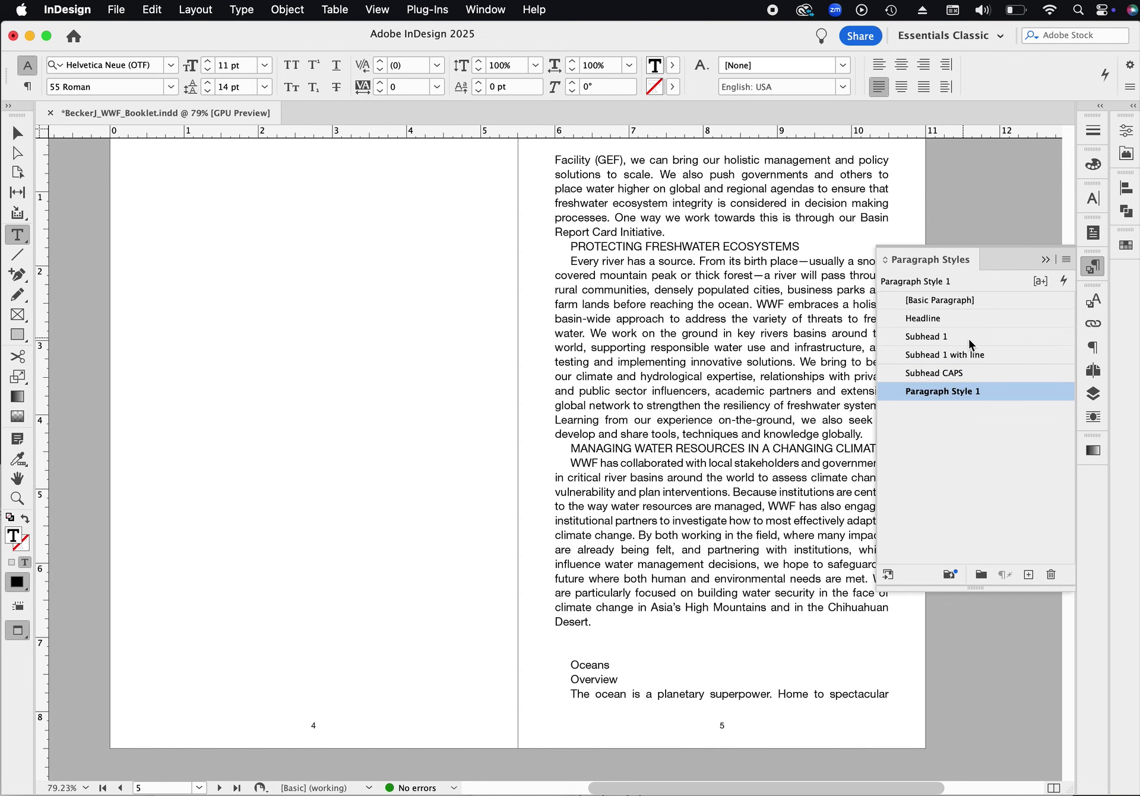
pyautogui.click(962, 373)
pyautogui.click(684, 458)
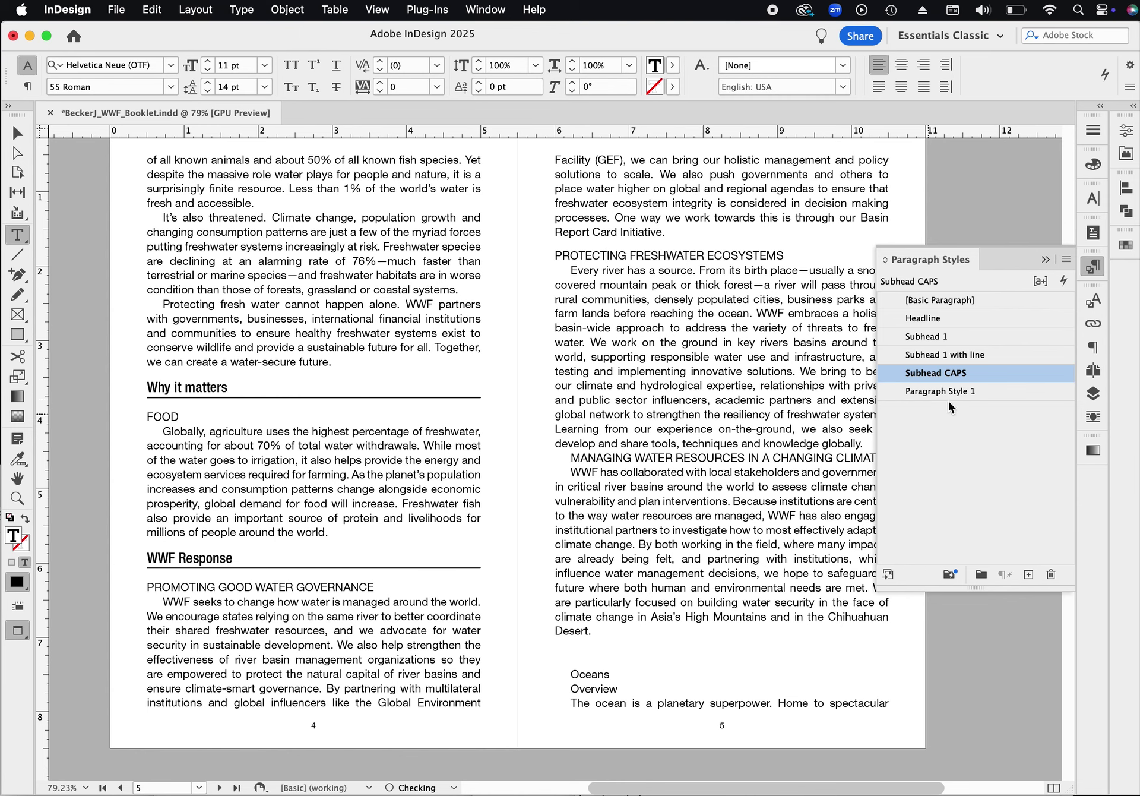
pyautogui.click(962, 373)
# Apply the Headline paragraph style to the "Oceans" title at the end of page 5
pyautogui.click(599, 684)
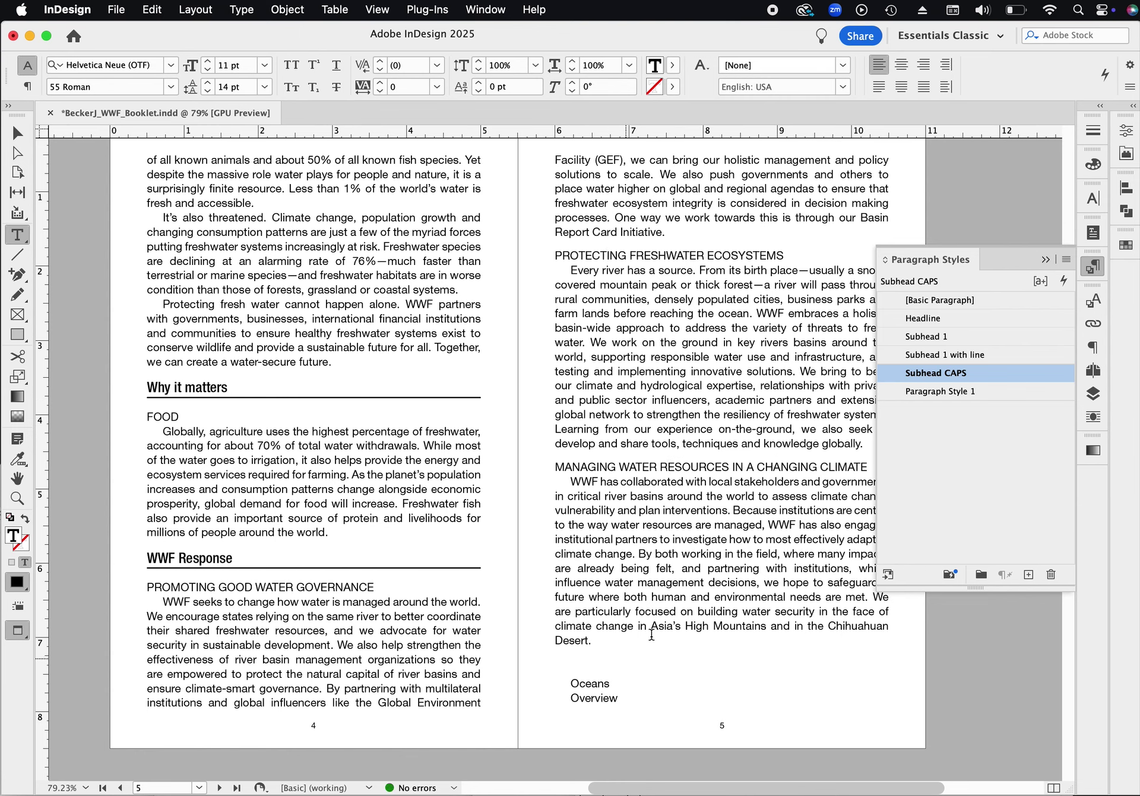
pyautogui.click(943, 391)
pyautogui.click(937, 319)
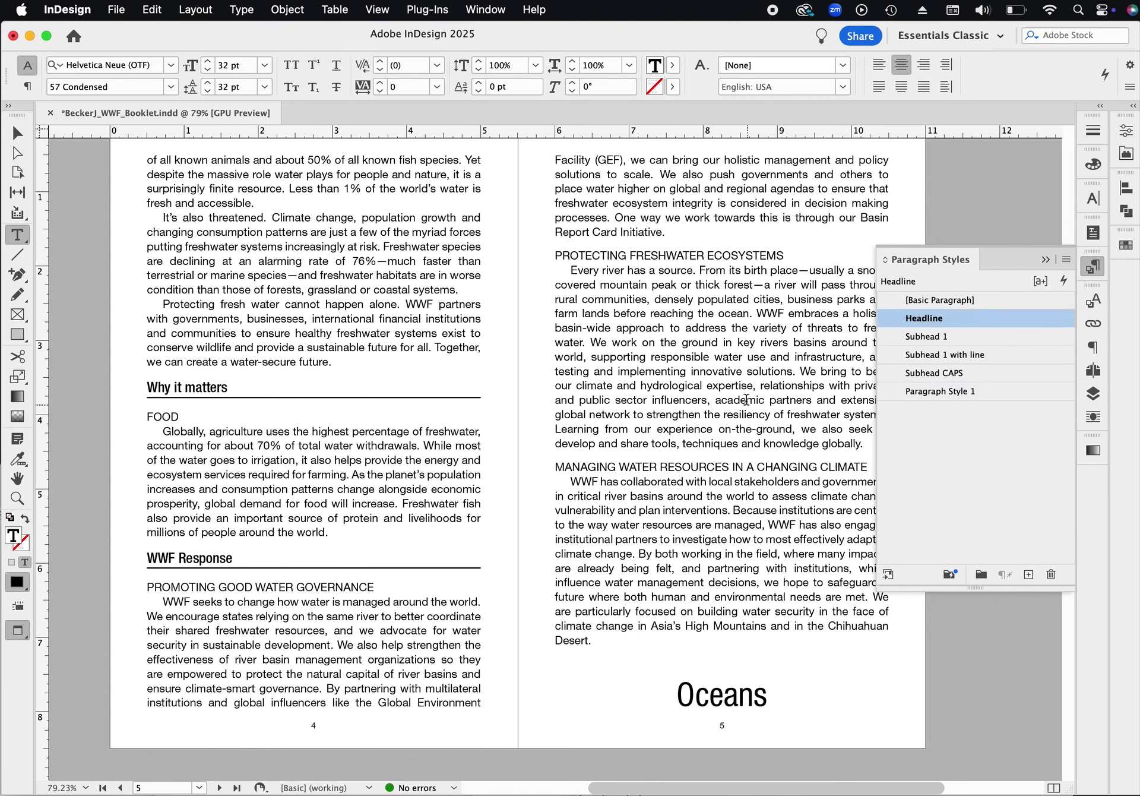
# Review the headline and subhead formatting on pages 1 to 3, including the position of the "Freshwater" headline
pyautogui.scroll(10, 724, 369)
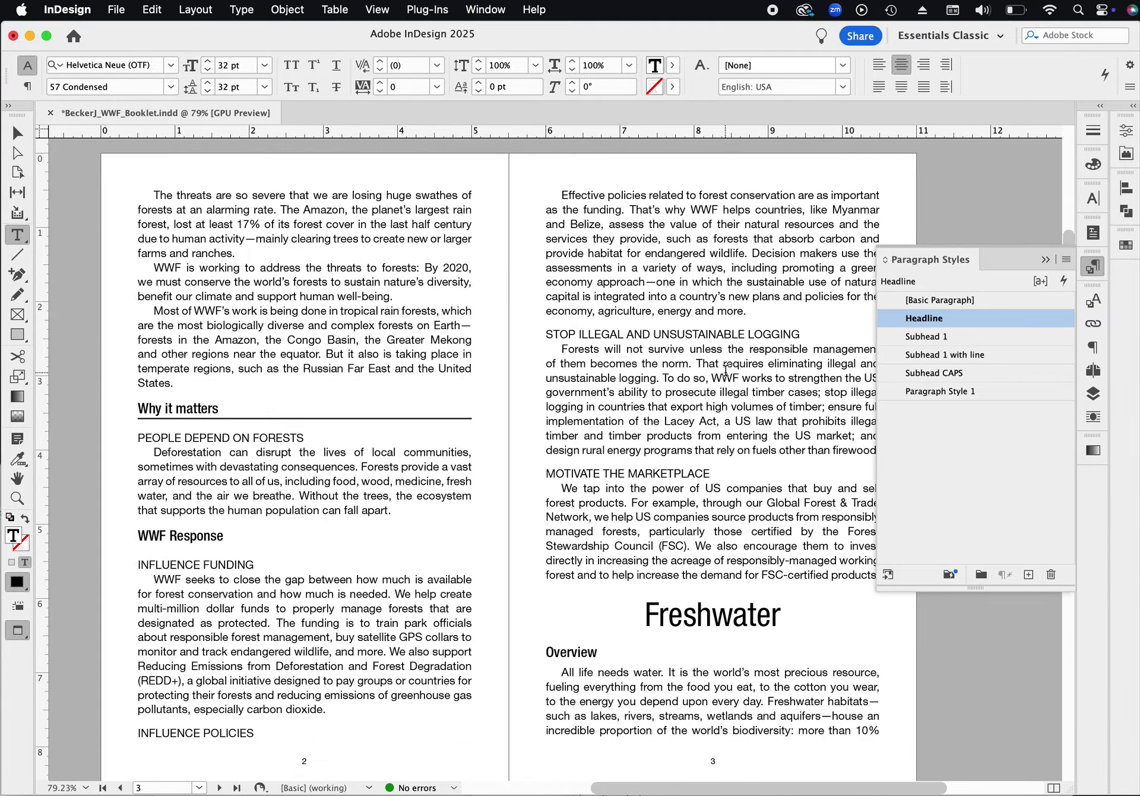
pyautogui.scroll(10, 725, 370)
pyautogui.scroll(-15, 726, 370)
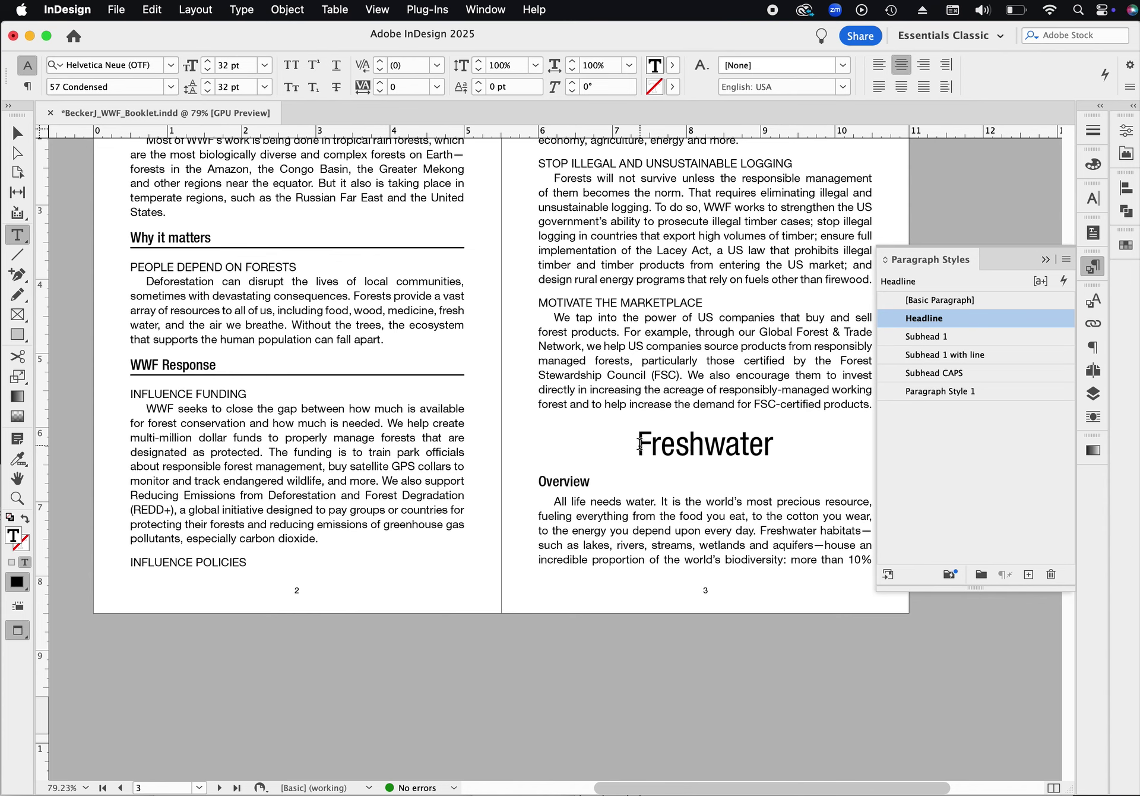
pyautogui.click(638, 445)
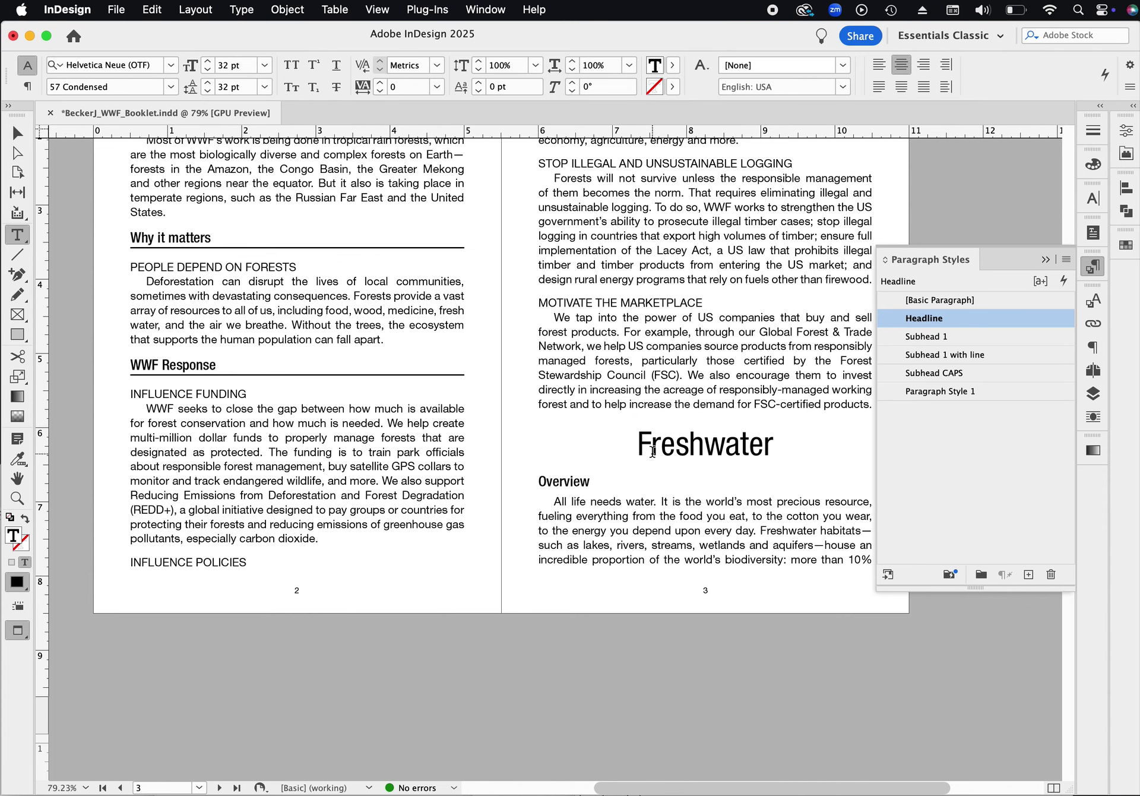
pyautogui.scroll(10, 653, 451)
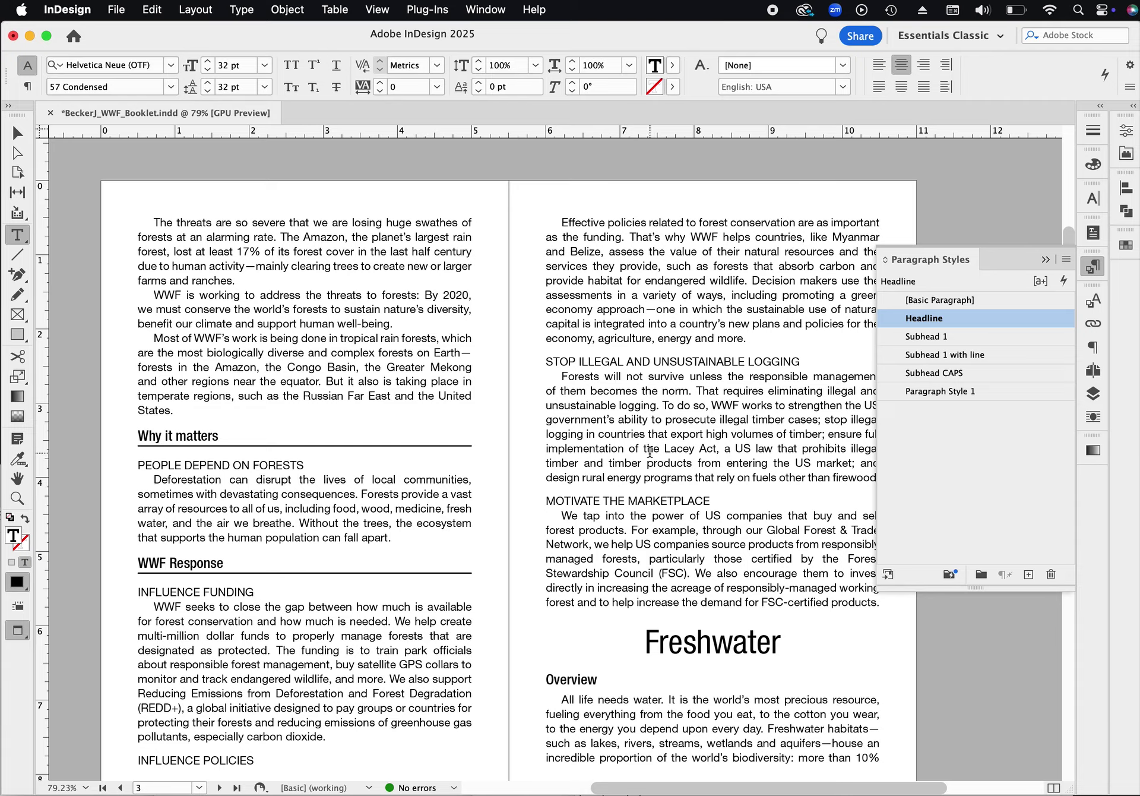
pyautogui.scroll(8, 648, 444)
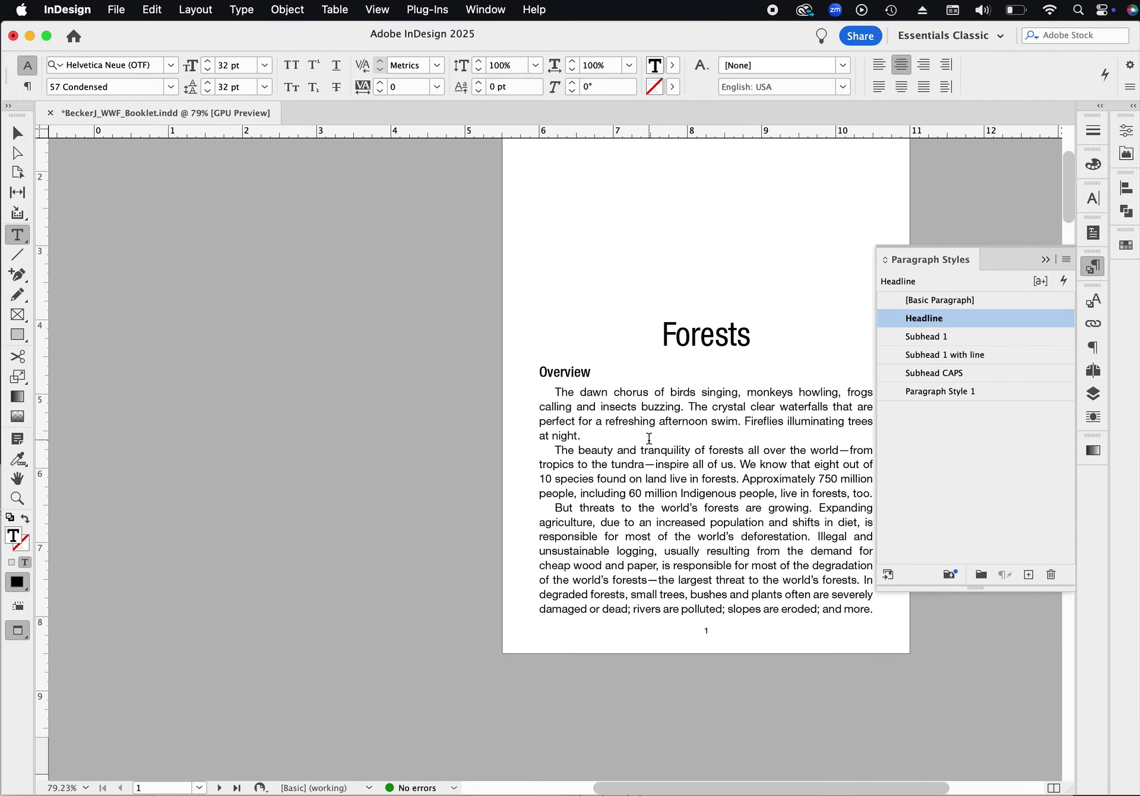
pyautogui.scroll(-10, 650, 439)
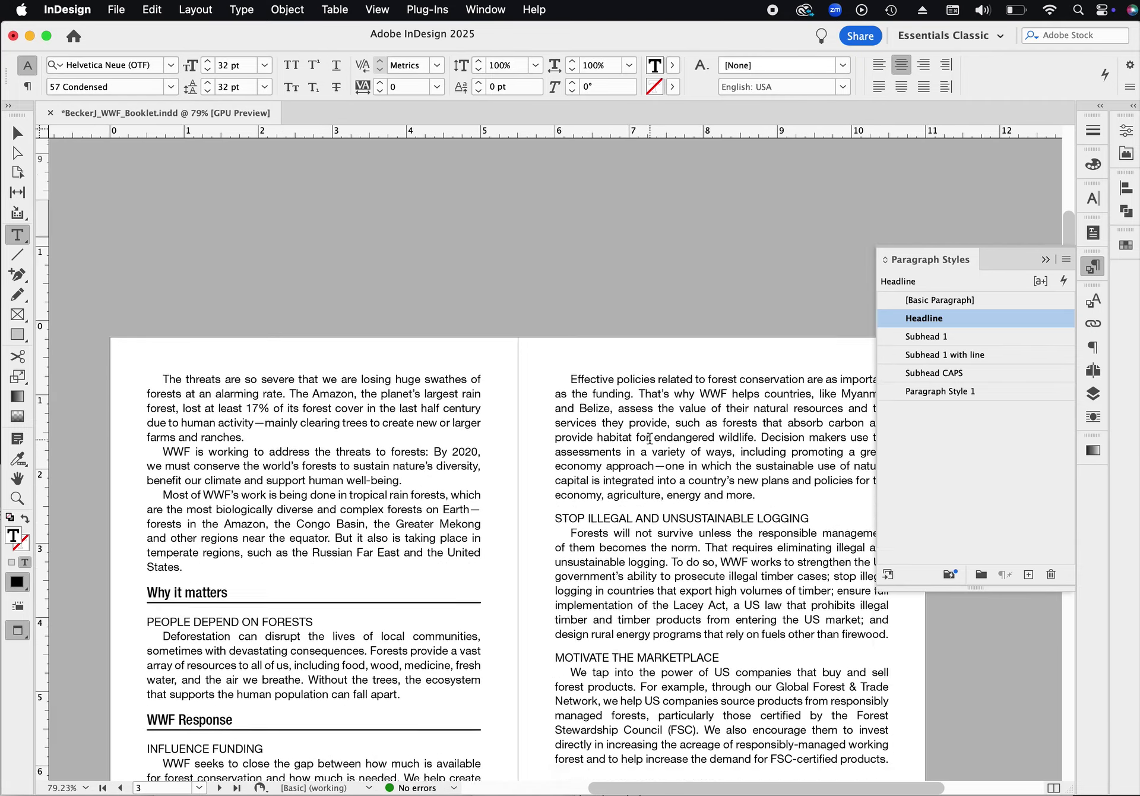
pyautogui.scroll(-3, 650, 438)
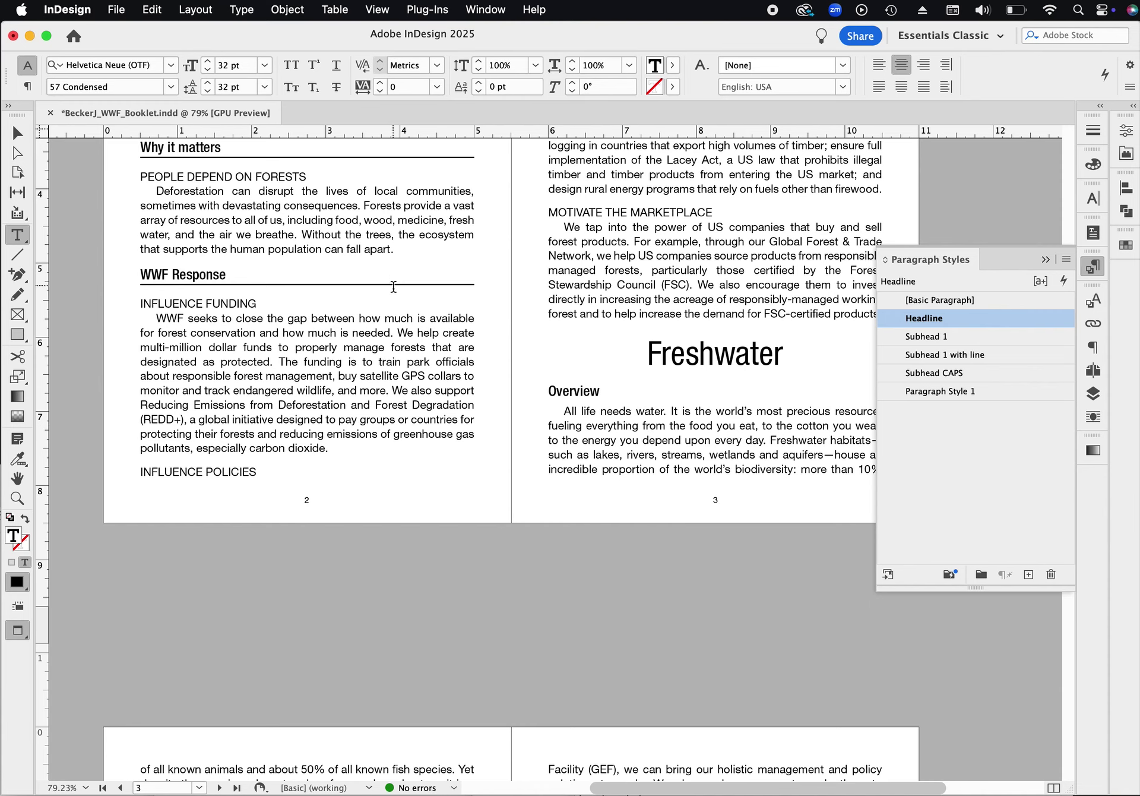